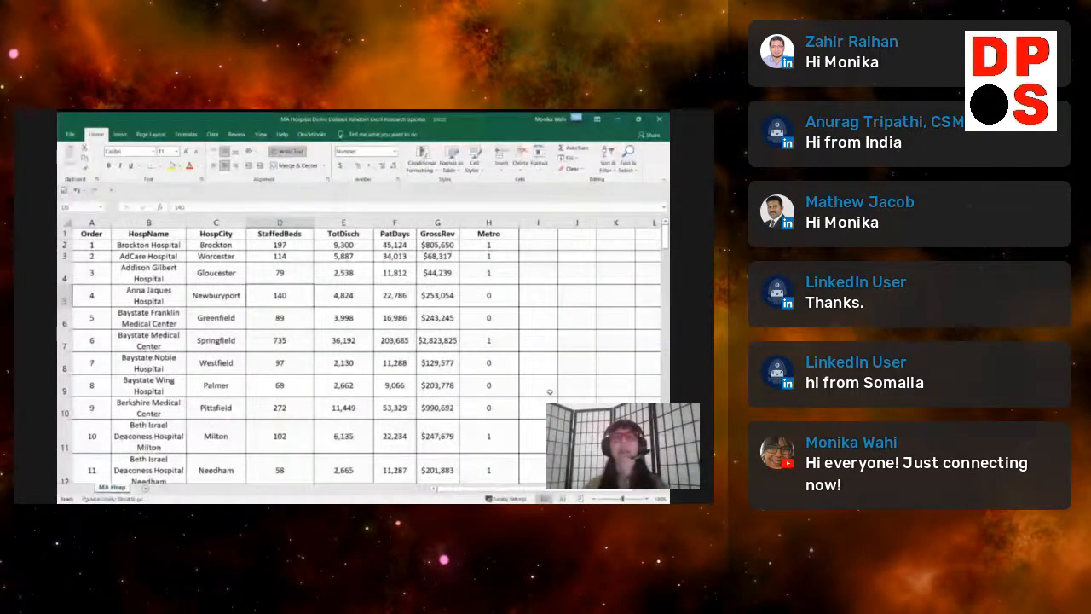
Step: Review the dataset's column headers one by one, from HospName through GrossRev
left_click(405, 359)
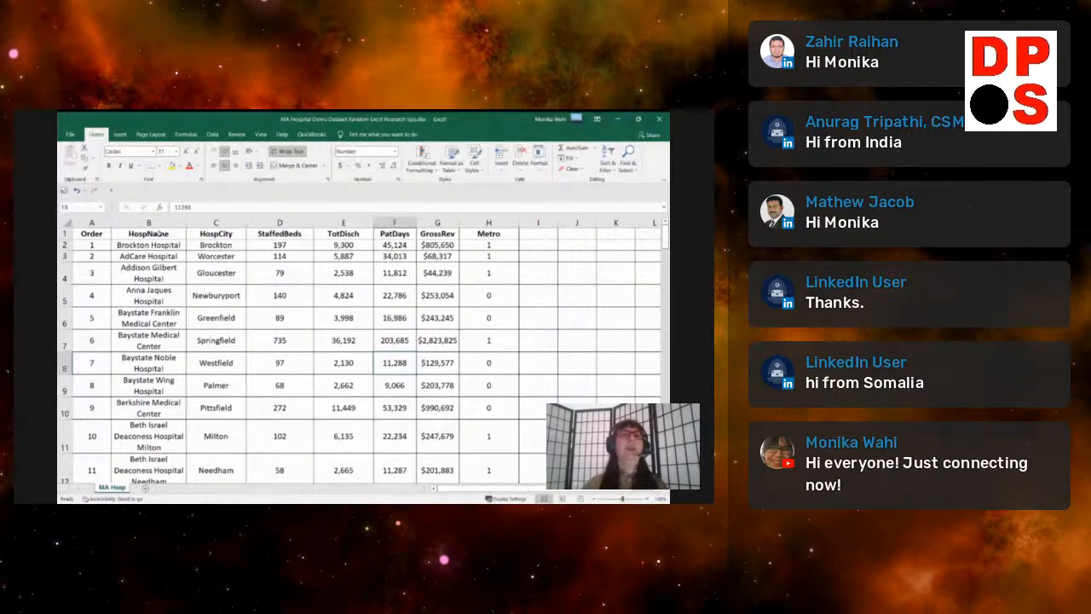
left_click(159, 233)
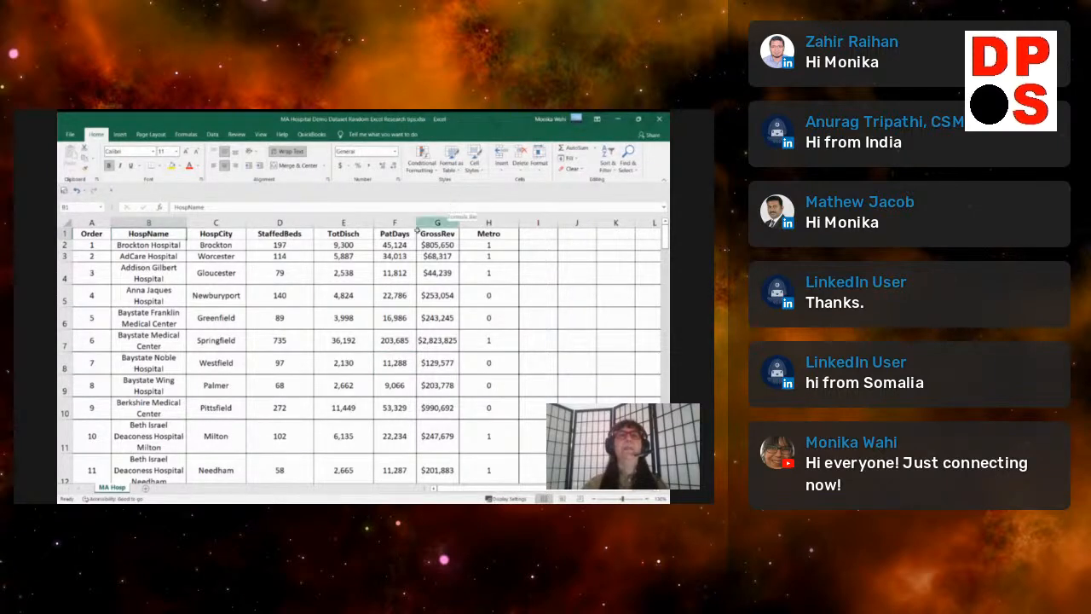
left_click(219, 232)
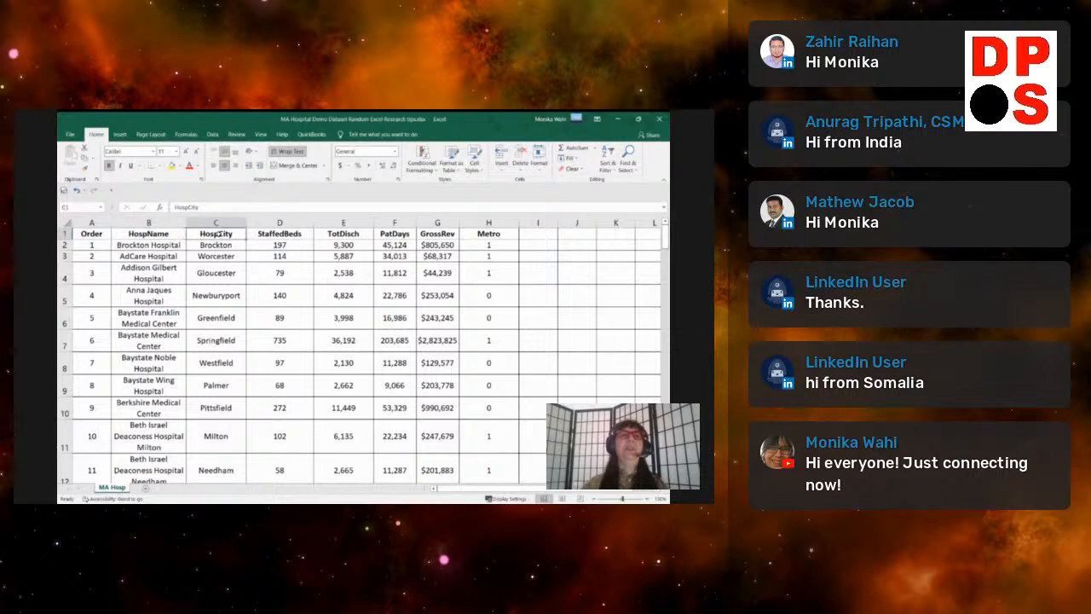
left_click(284, 233)
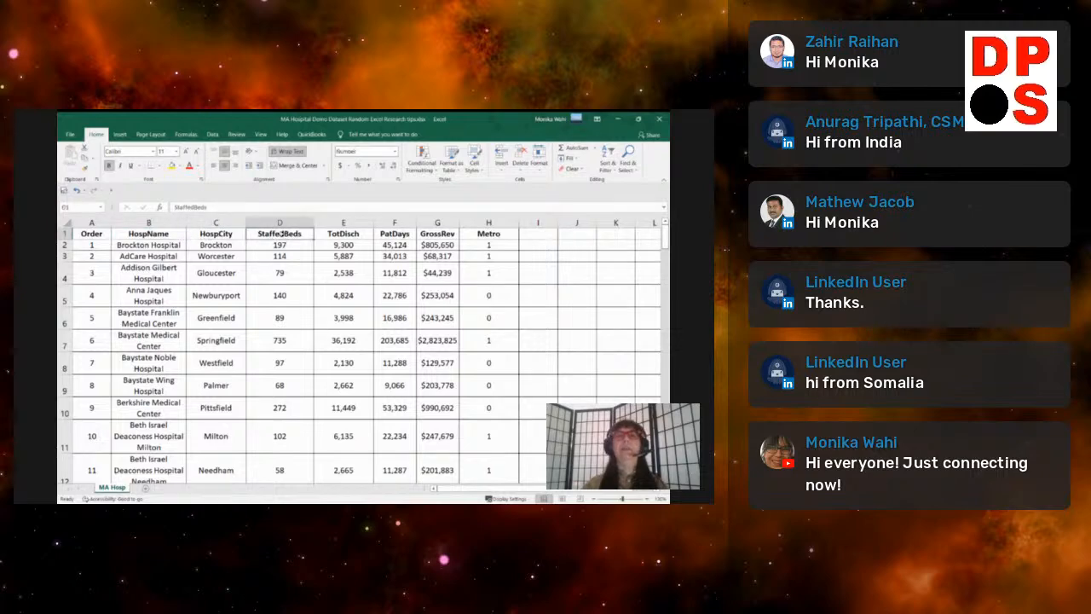
left_click(358, 231)
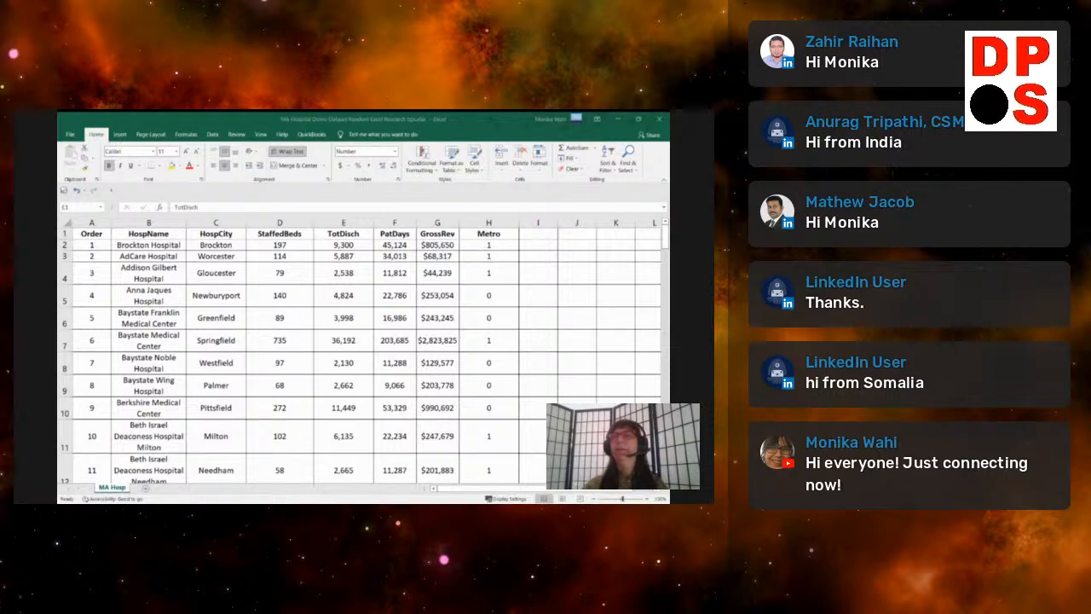
left_click(334, 234)
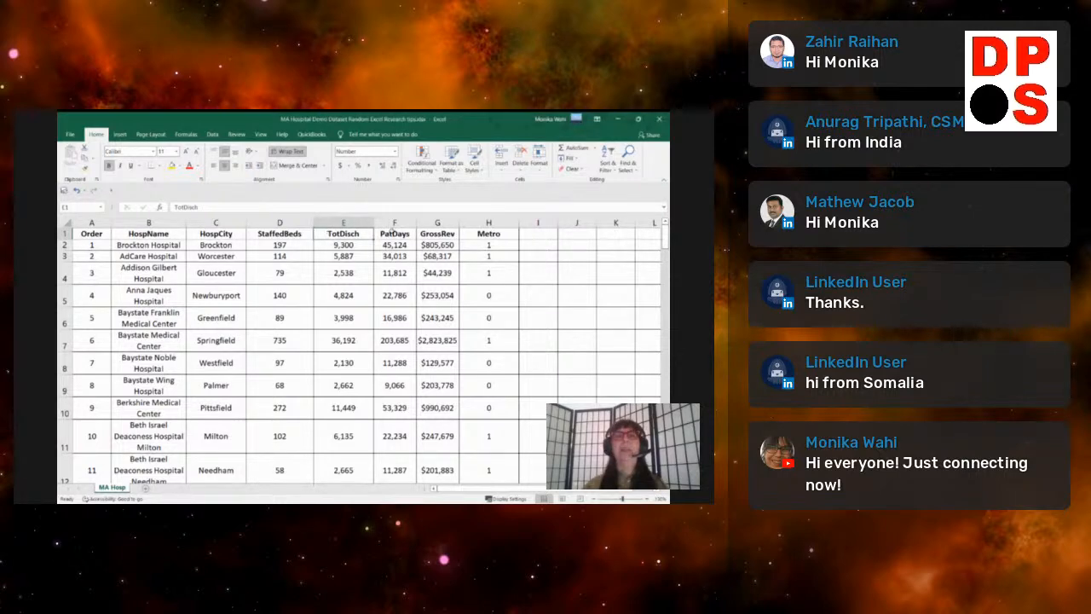
left_click(394, 237)
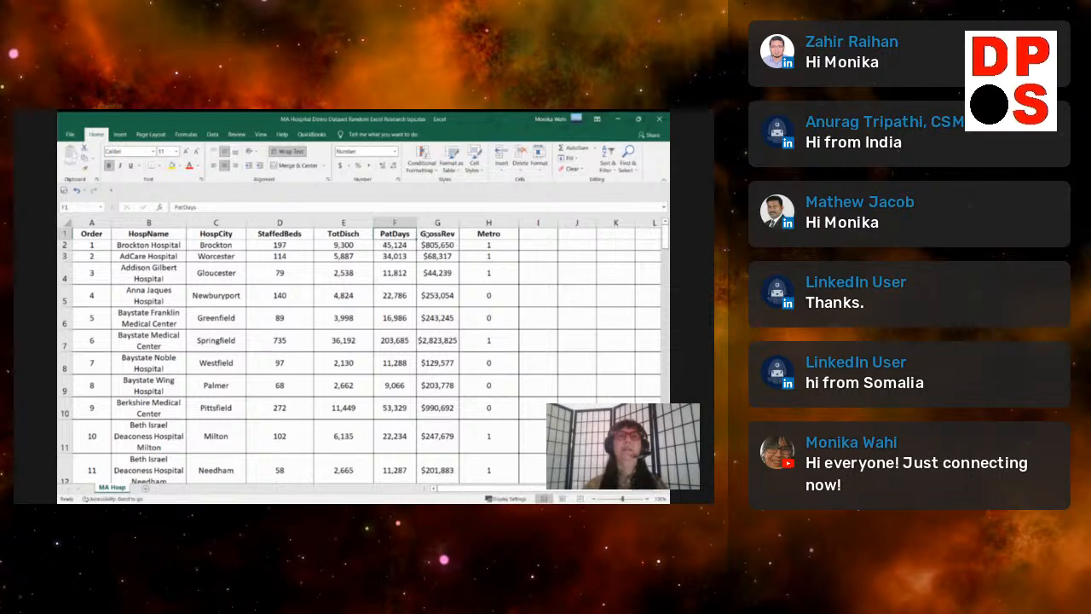
left_click(431, 236)
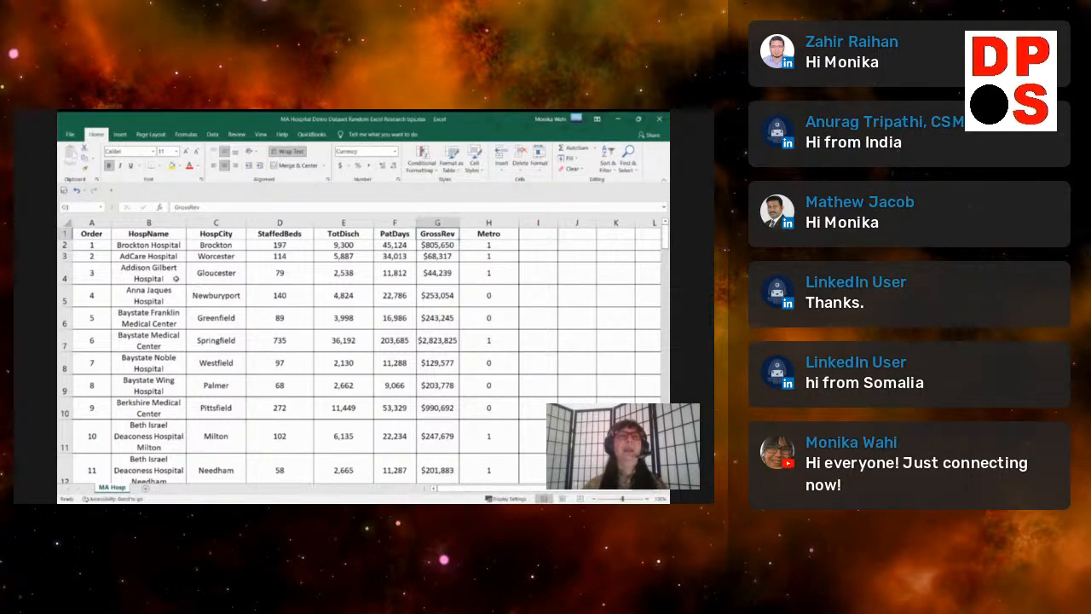
Step: Delete the entire Order column from the hospital dataset
left_click(92, 234)
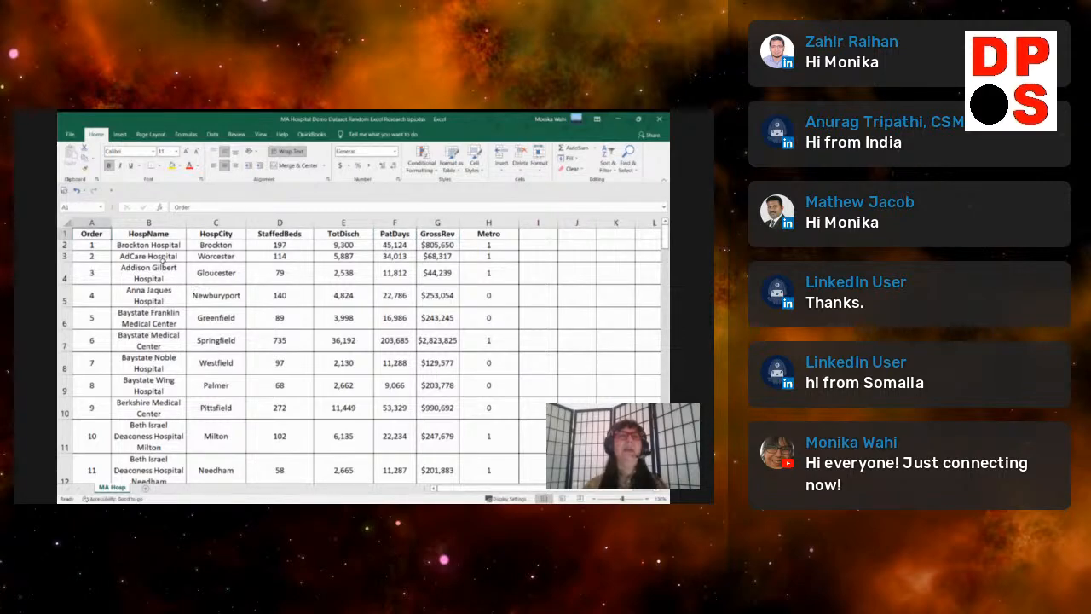
left_click(91, 223)
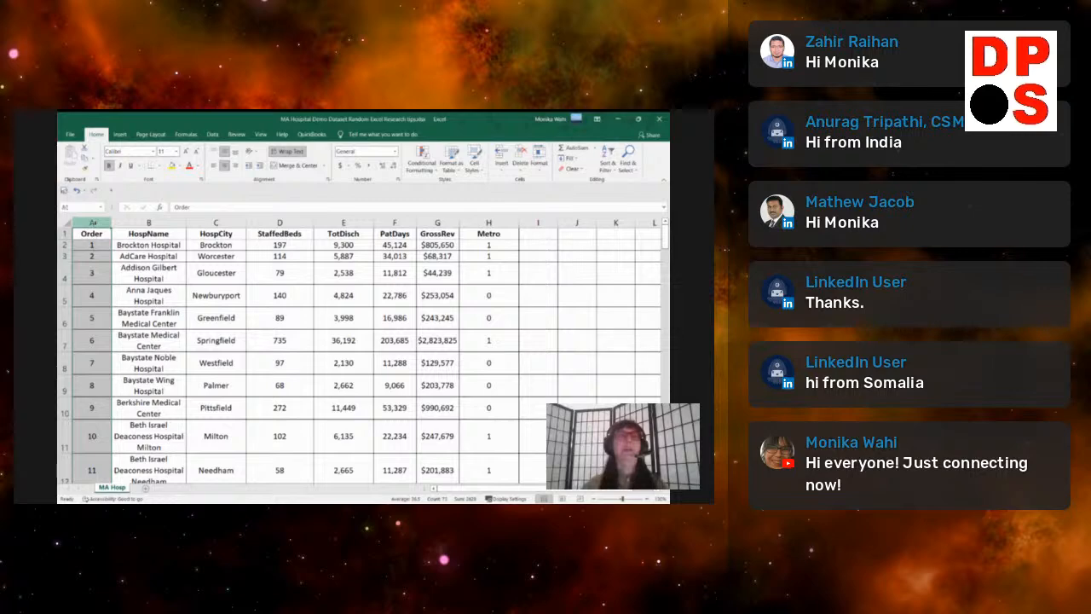
right_click(93, 224)
left_click(116, 300)
left_click(211, 290)
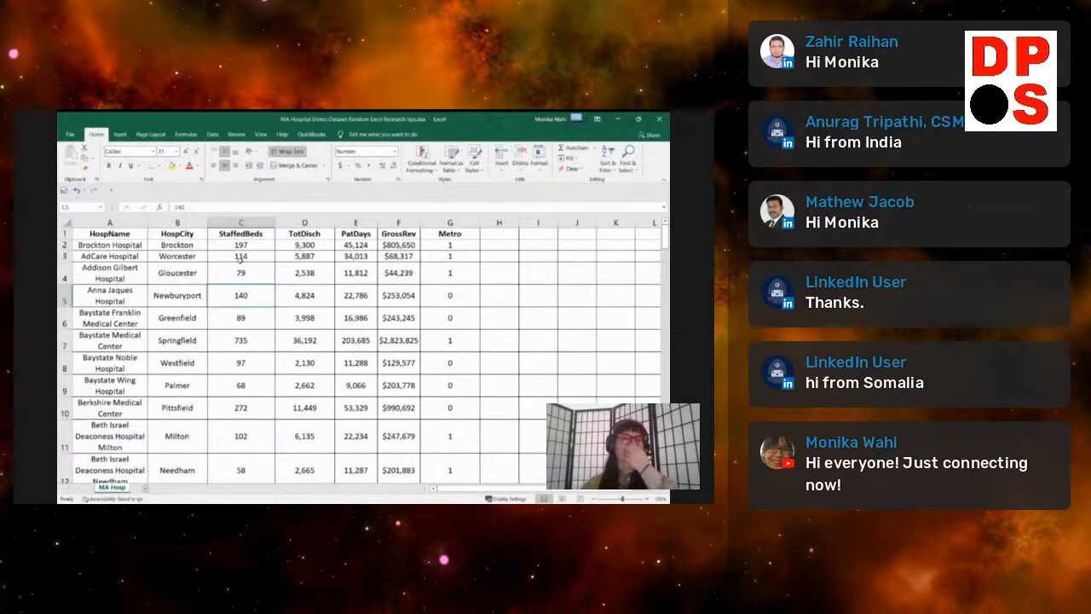
Step: Insert a blank column before the HospName column
left_click(109, 223)
right_click(114, 225)
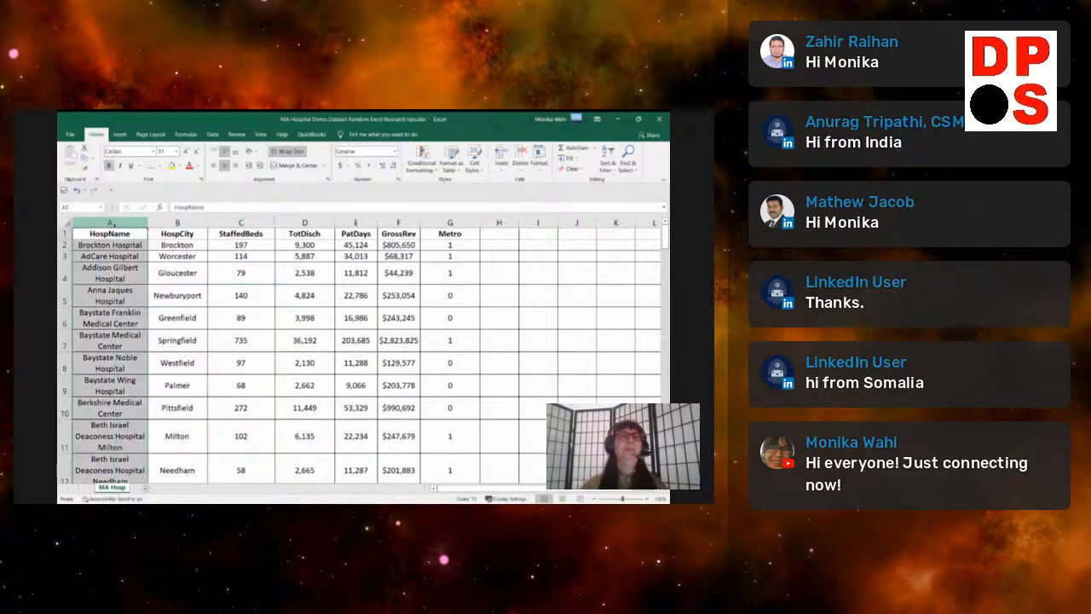
left_click(98, 221)
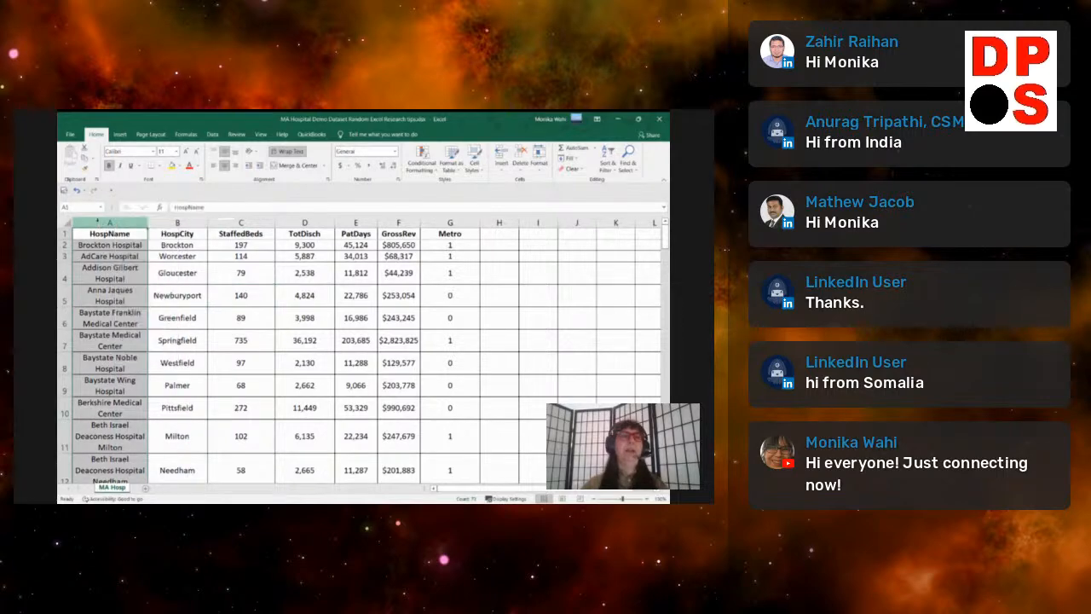
right_click(96, 223)
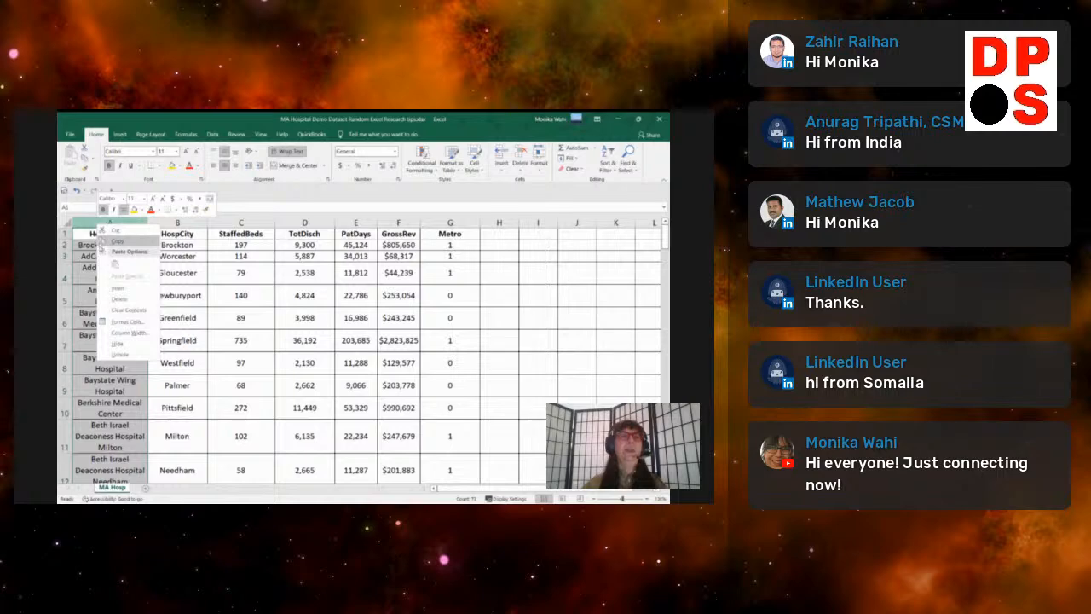
left_click(105, 288)
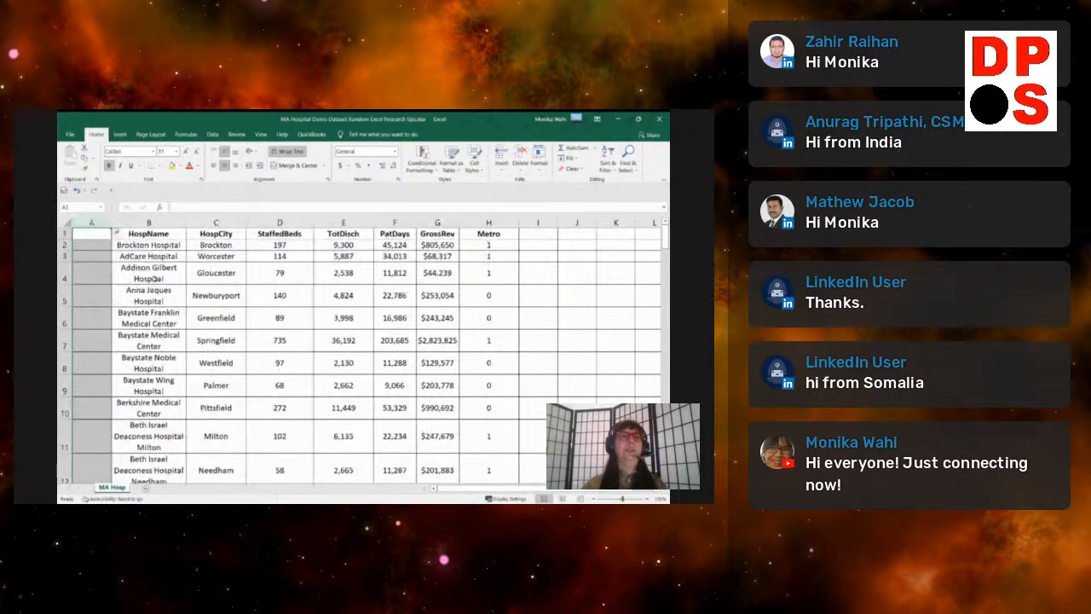
left_click(156, 277)
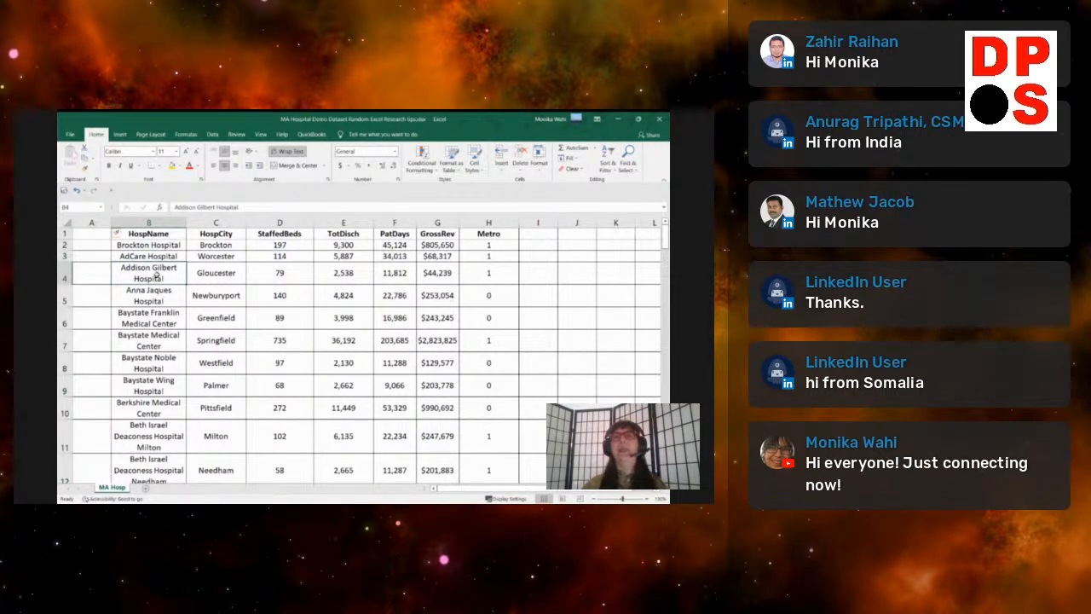
Step: Try inserting a blank row above the Brockton Hospital row and undo the insertion
left_click(65, 245)
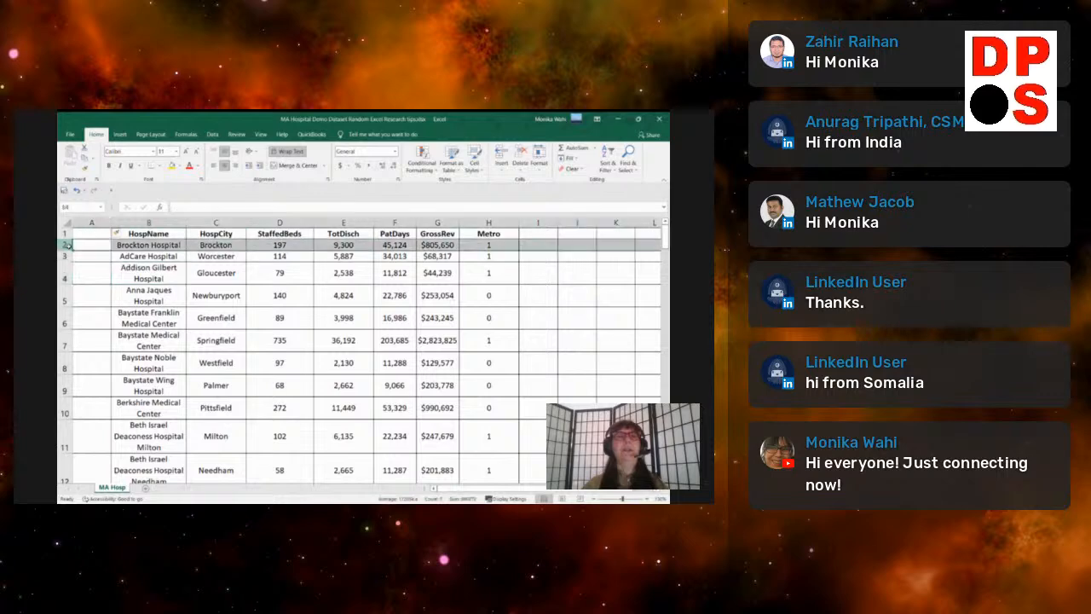
right_click(65, 245)
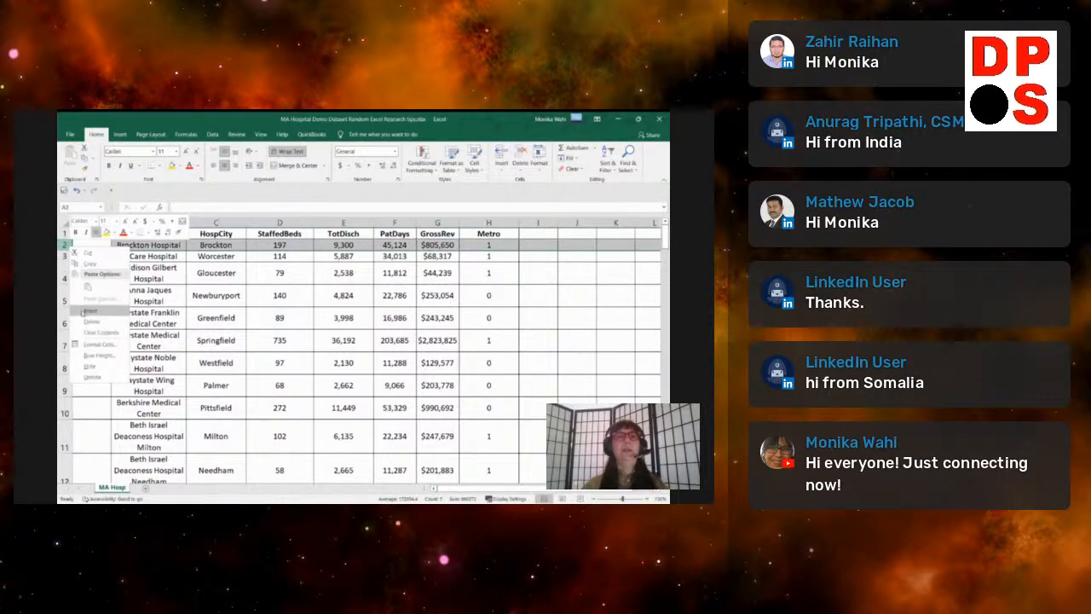
left_click(81, 310)
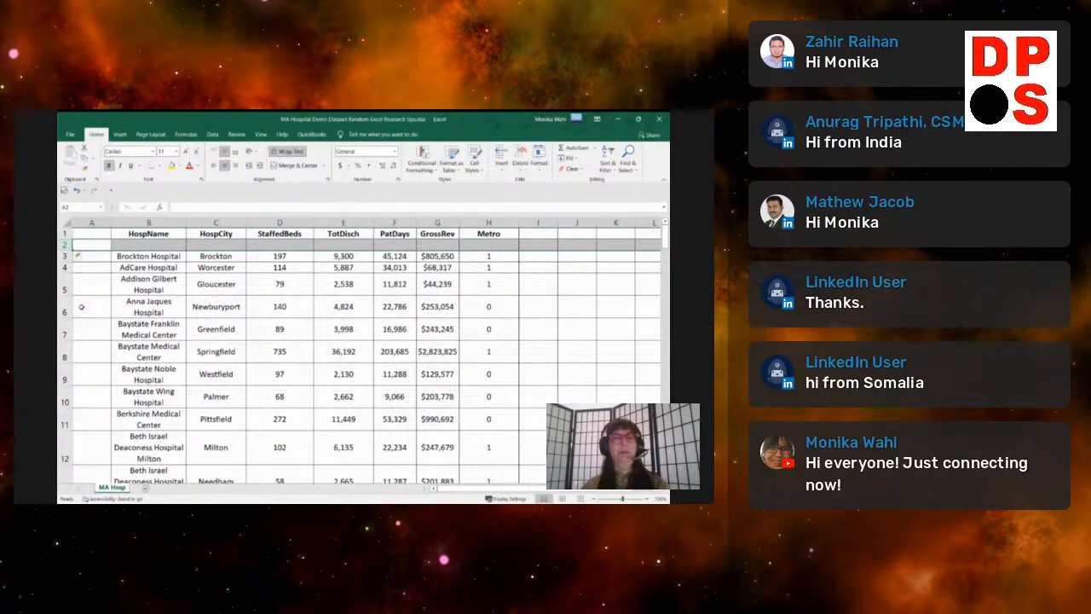
key("ctrl+z")
left_click(184, 310)
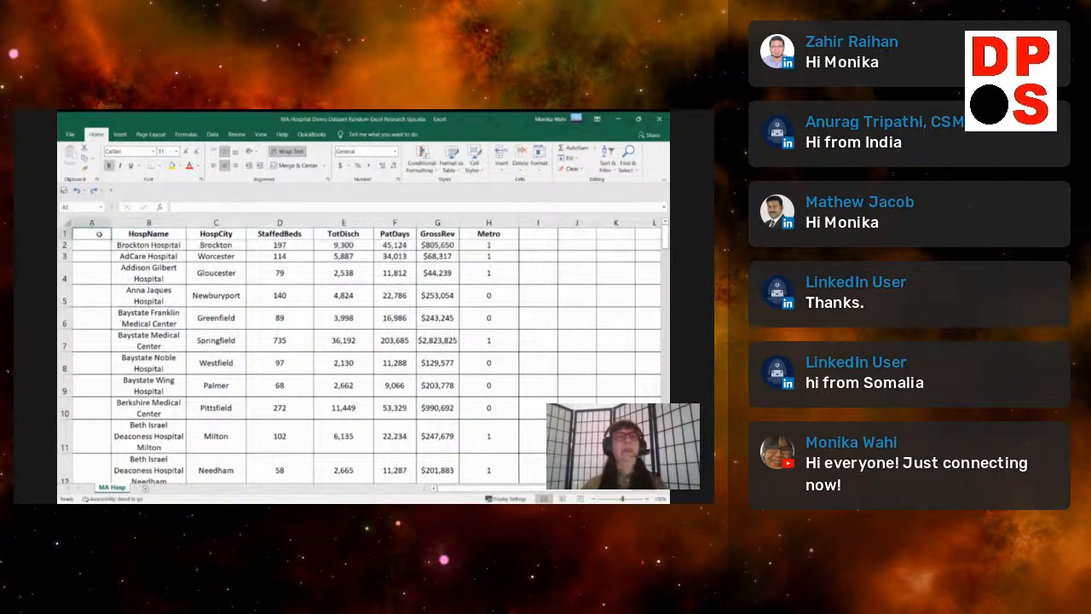
Step: Enter the header Order in cell A1 of the blank first column
left_click(103, 232)
type("Order")
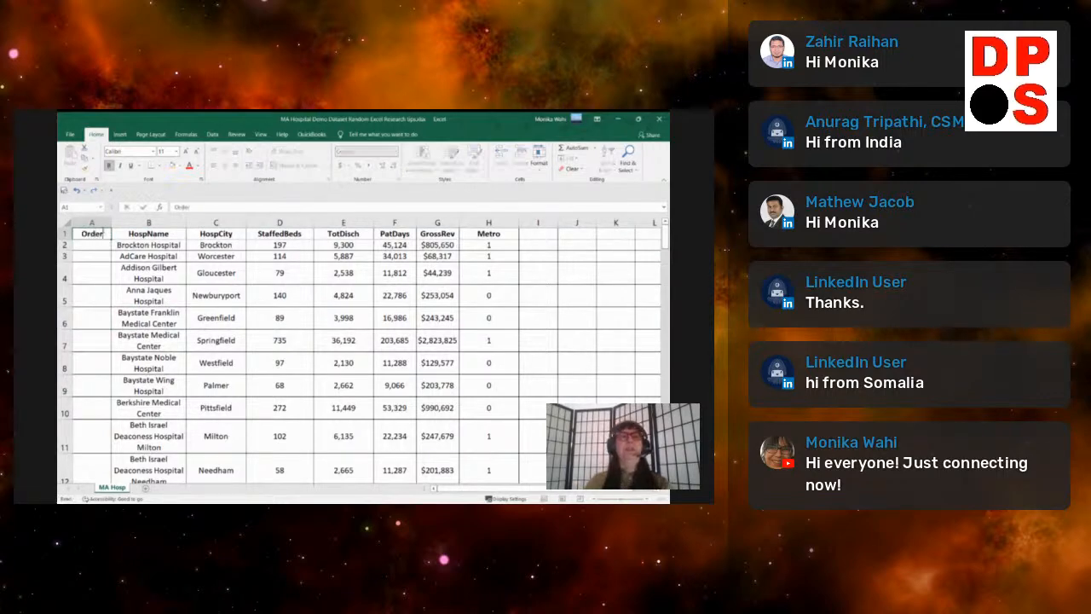
key("Return")
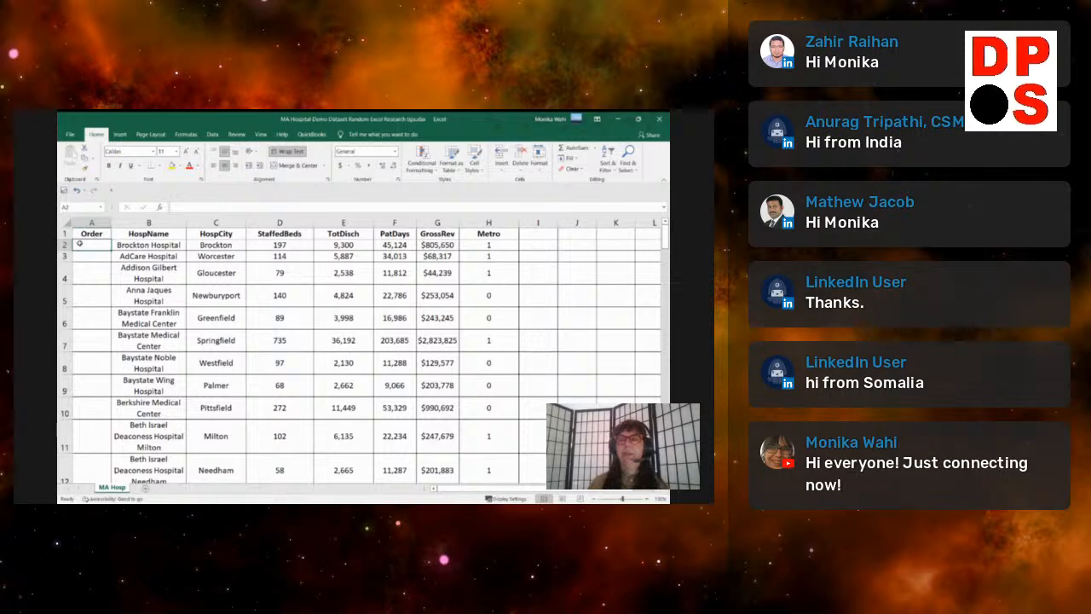
Step: Enter the starting sequence numbers 1, 2 and 3 in cells A2 to A4 of the Order column
type("1")
key("Return")
type("2")
key("Return")
type("3")
key("Return")
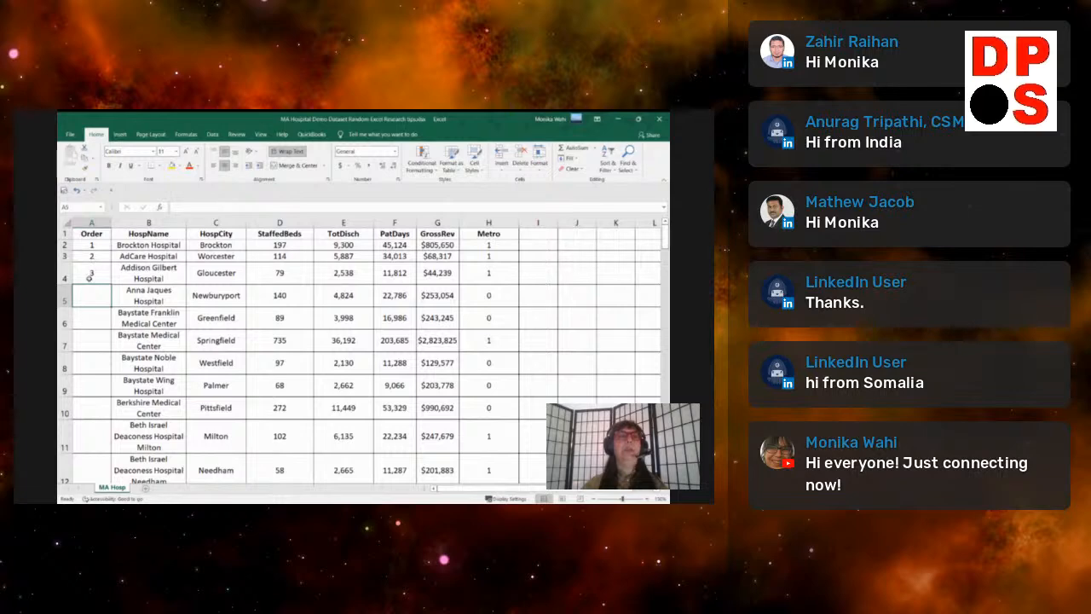
Step: Extend the number series from cells A2:A4 down the Order column to the Winchester Hospital row (row 73)
left_click_drag(97, 245, 94, 273)
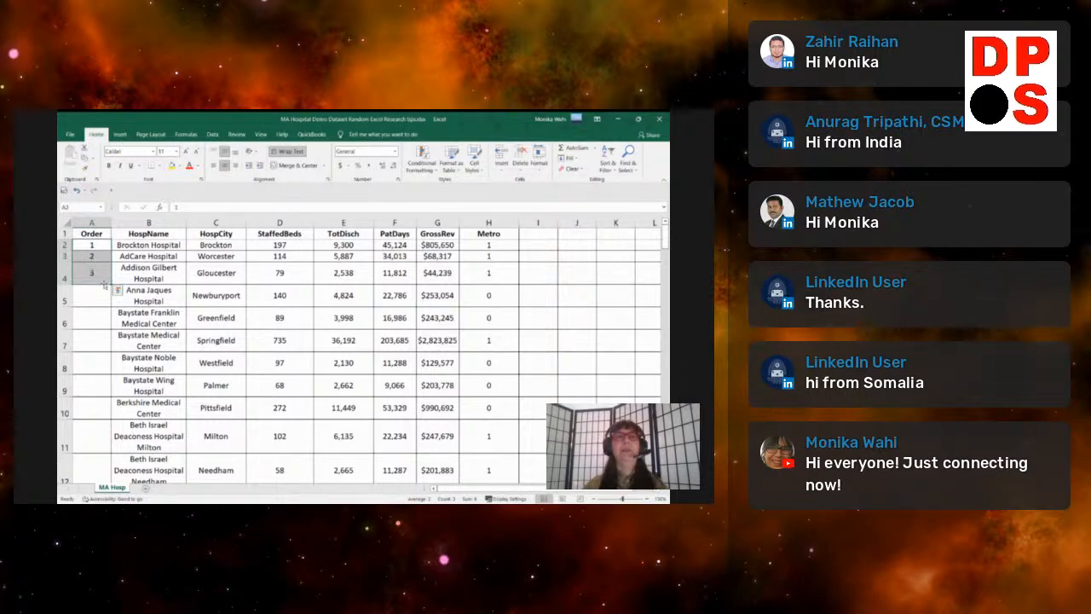
mouse_move(110, 284)
left_mouse_down()
mouse_move(109, 368)
mouse_move(65, 446)
mouse_move(109, 460)
mouse_move(108, 481)
mouse_move(110, 438)
left_mouse_up()
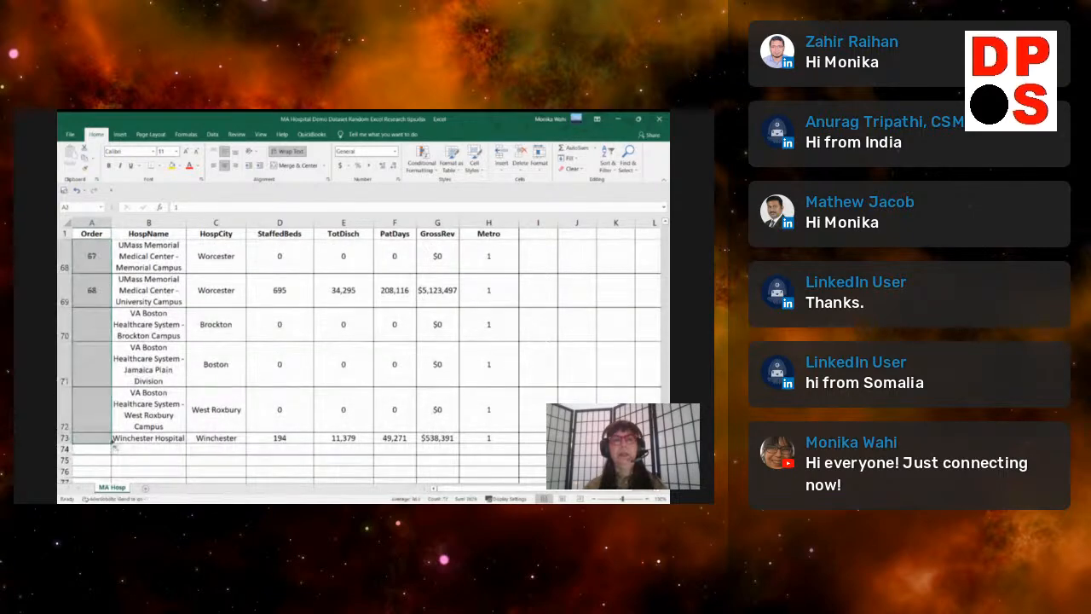
left_click(113, 458)
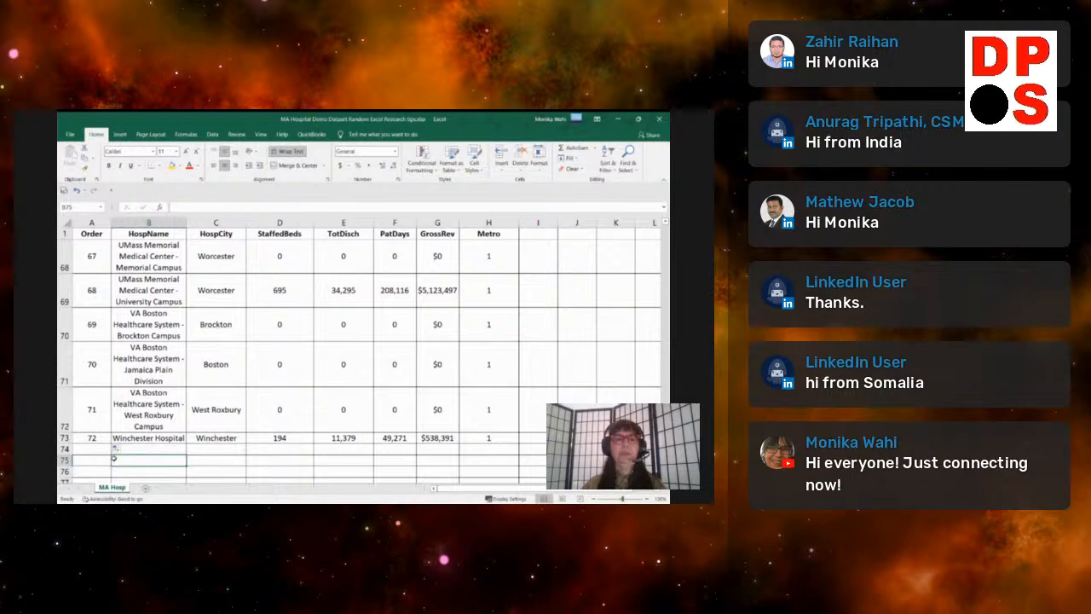
left_click(181, 370)
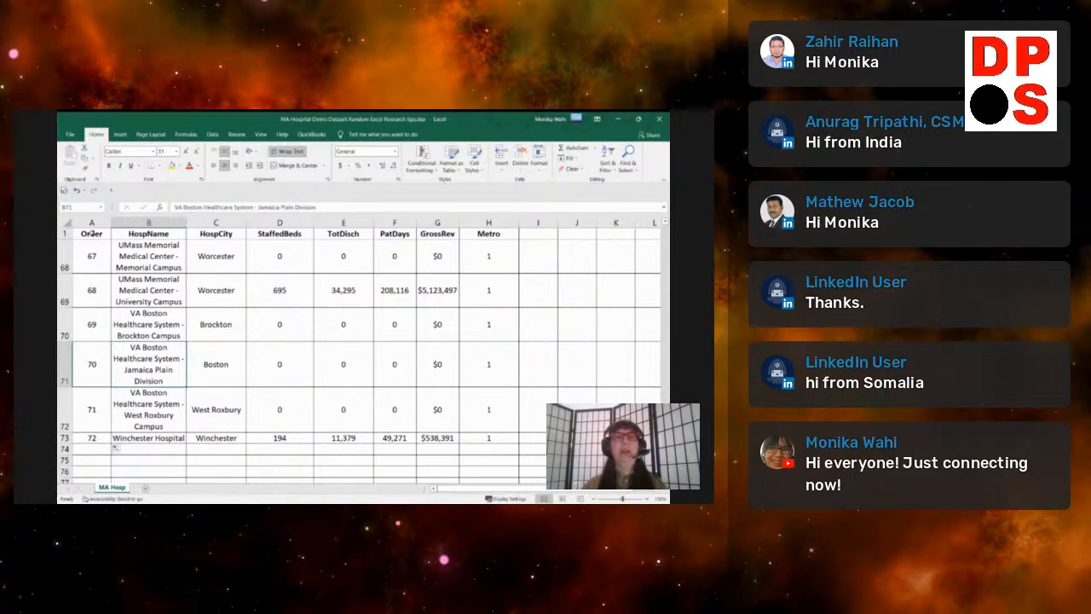
Step: Unfreeze the worksheet's panes, check how the header row scrolls with the data, and select cell A2
left_click(92, 234)
scroll(119, 245, "up", 20)
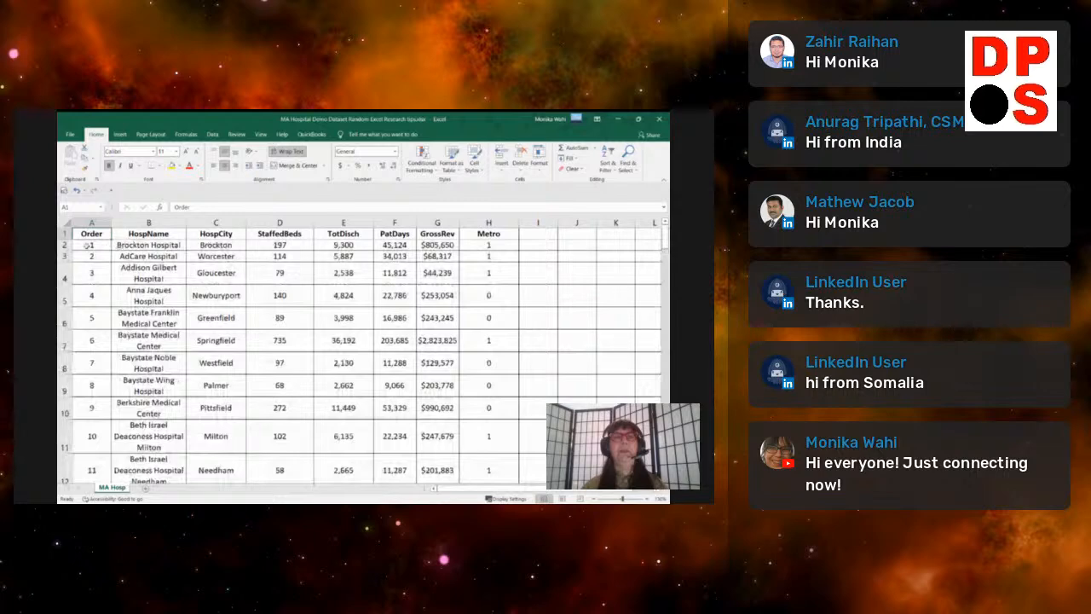
left_click(87, 245)
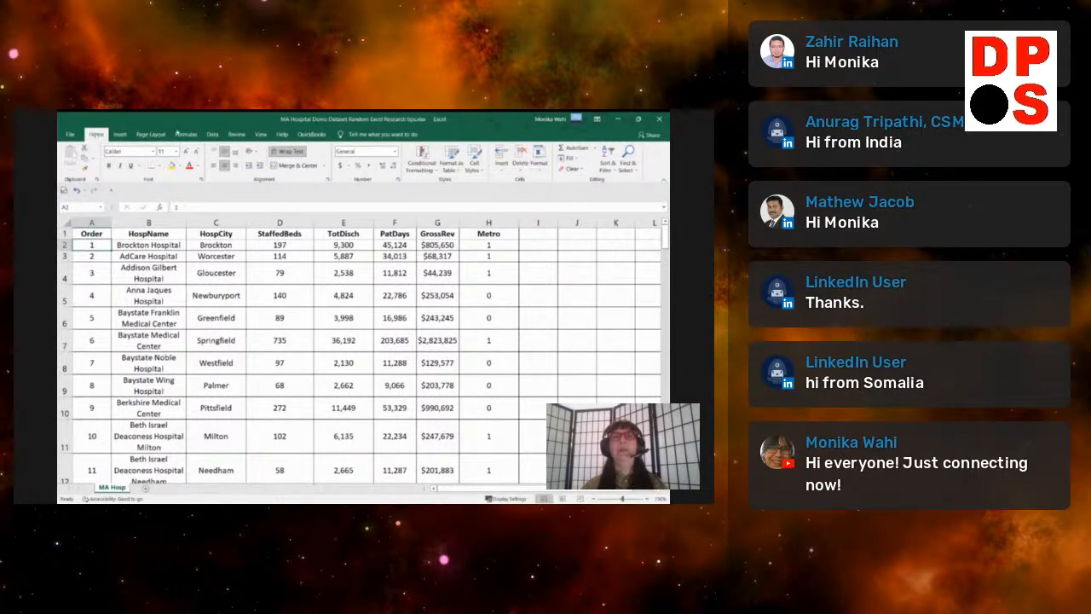
left_click(261, 134)
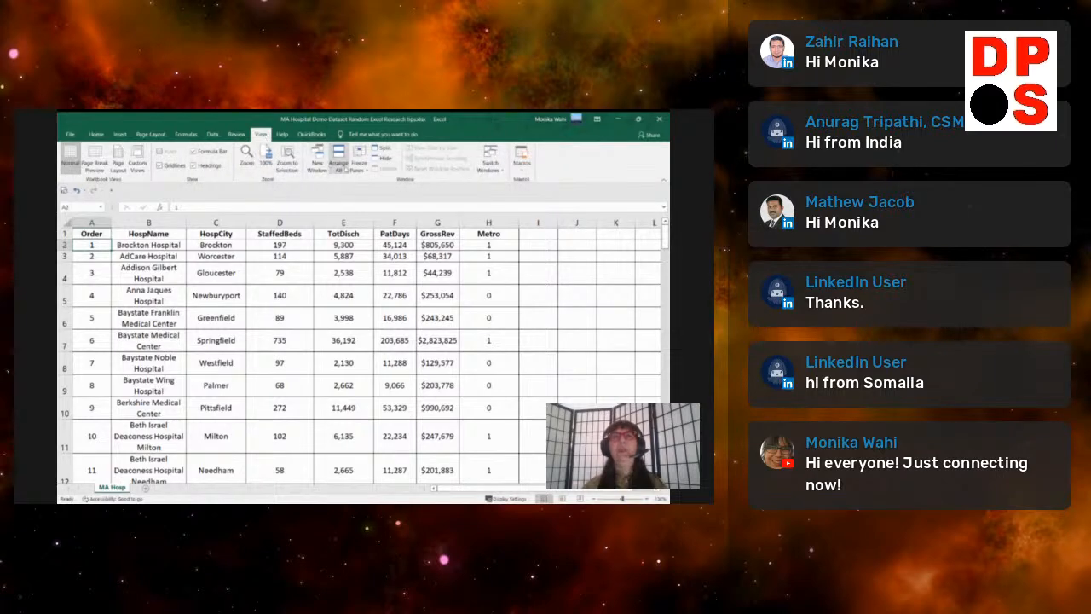
left_click(362, 170)
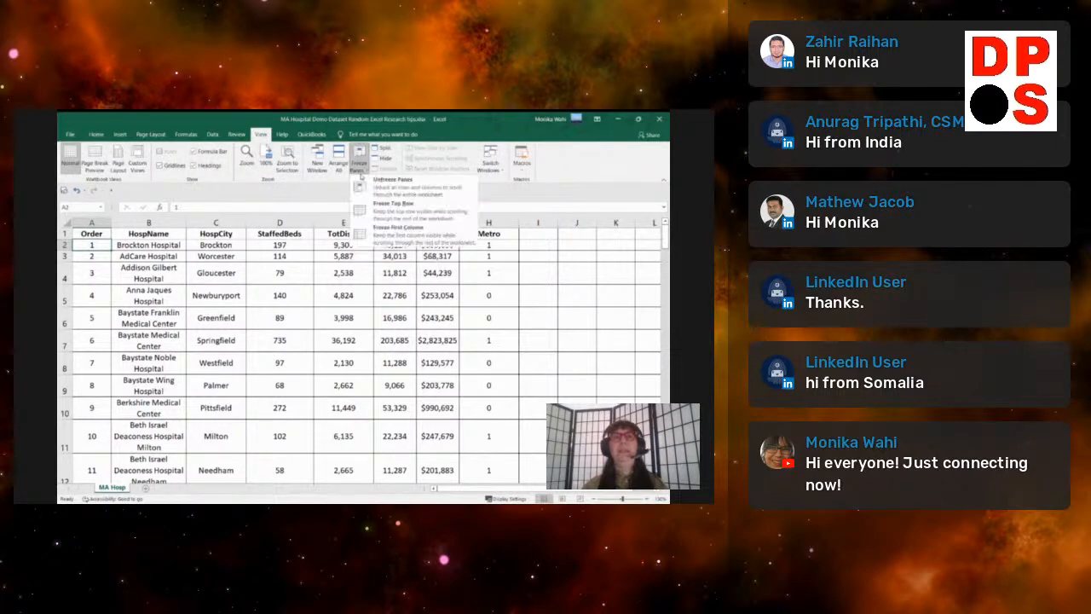
left_click(382, 189)
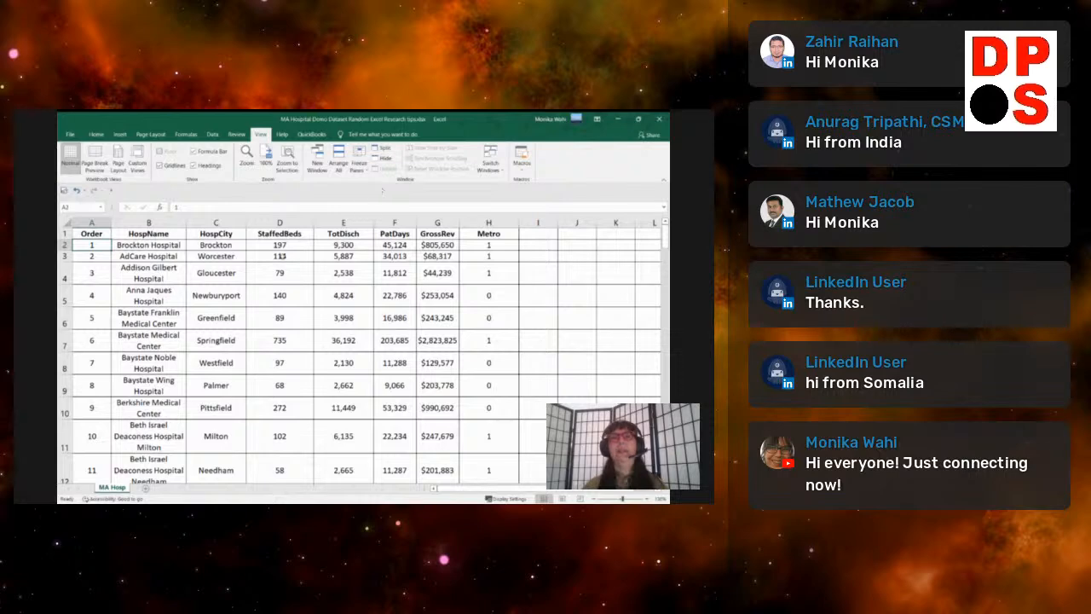
left_click(282, 256)
scroll(277, 265, "down", 14)
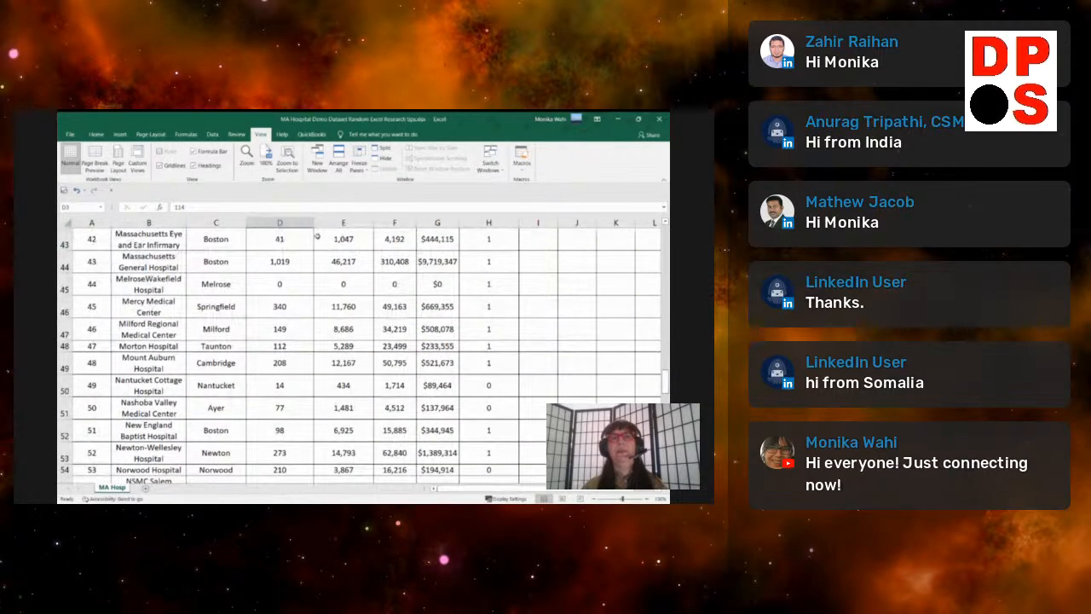
scroll(111, 272, "up", 14)
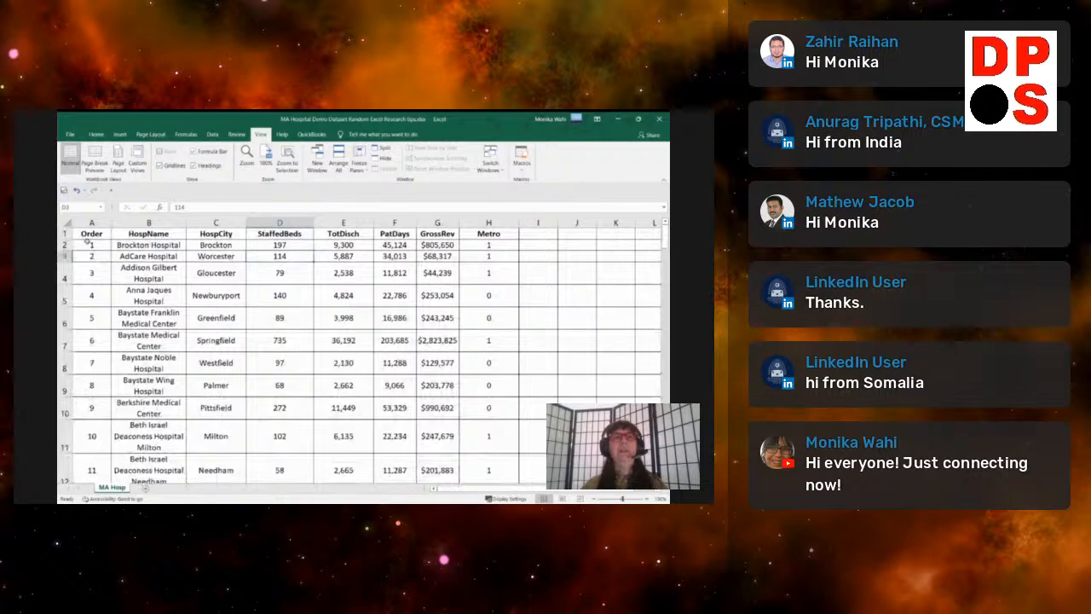
left_click(85, 245)
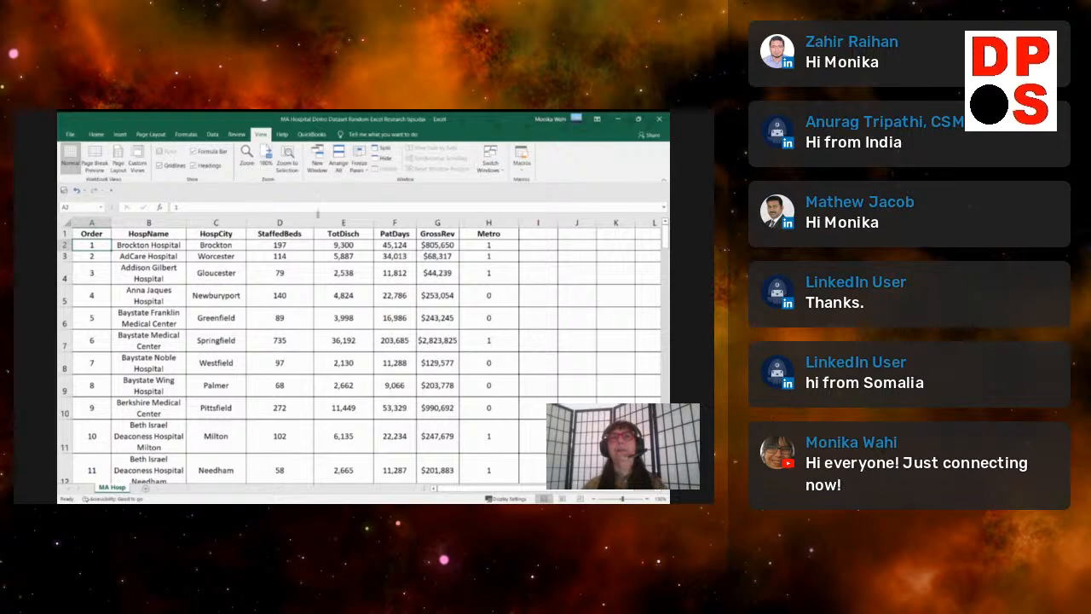
Step: Freeze the panes at cell A2, check that the header row holds while the data scrolls, and reselect cell A2
left_click(358, 164)
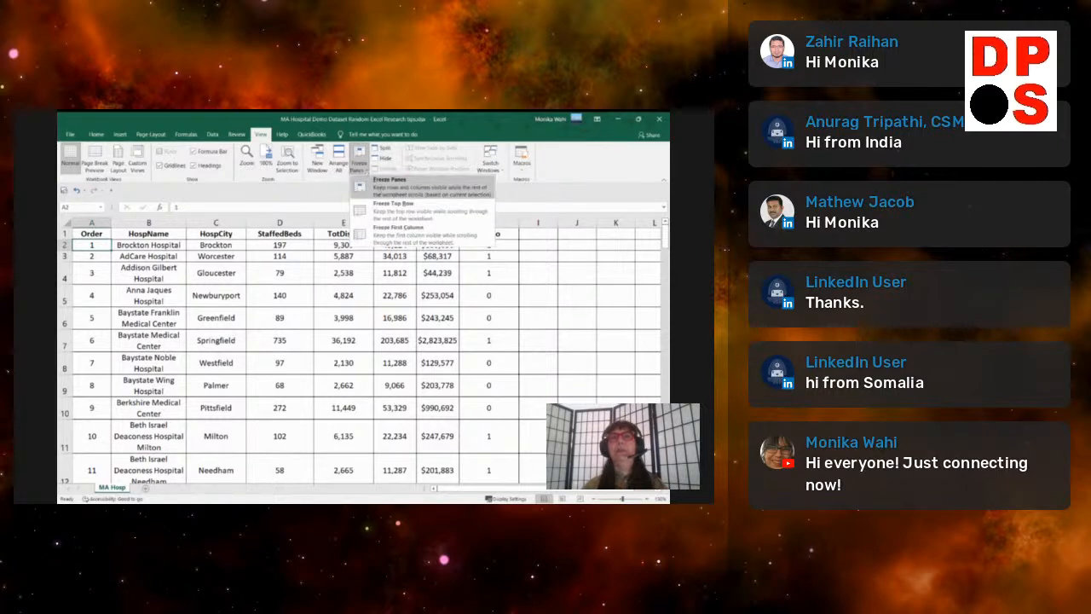
left_click(382, 188)
scroll(220, 298, "down", 12)
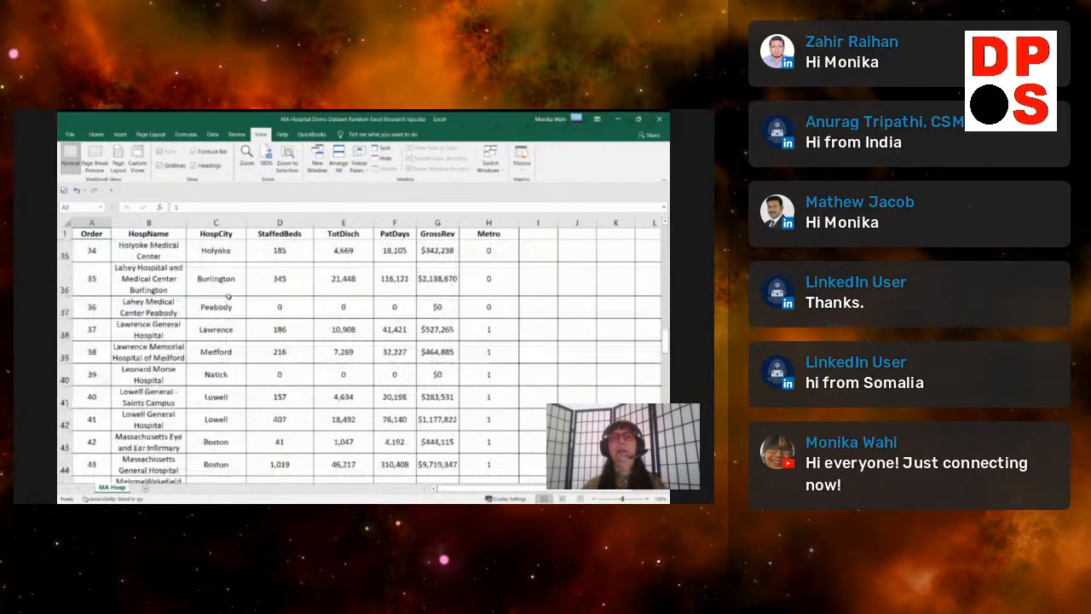
scroll(224, 294, "up", 12)
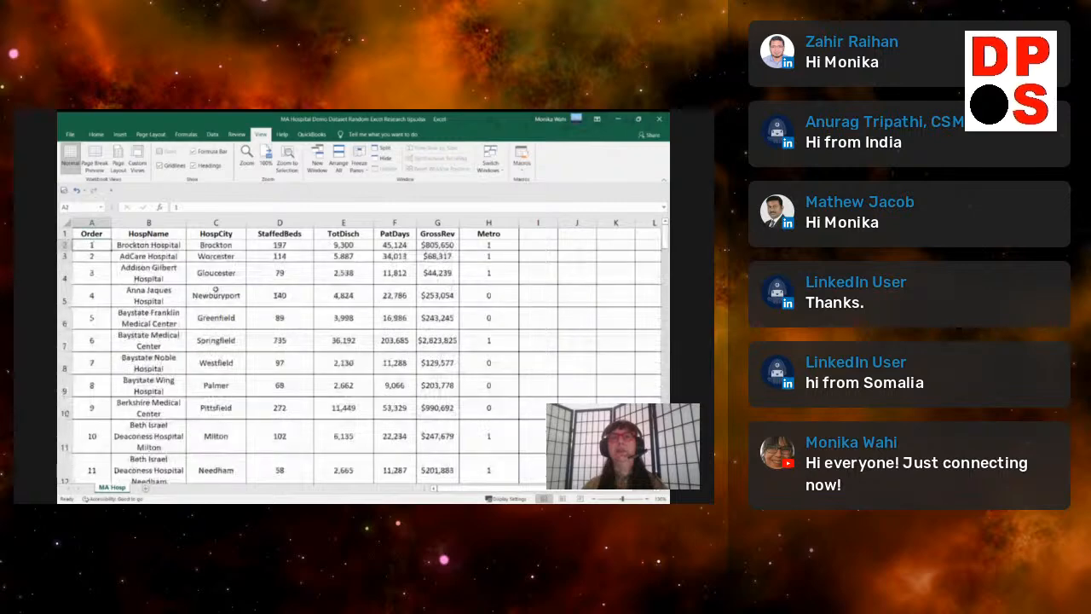
left_click(198, 281)
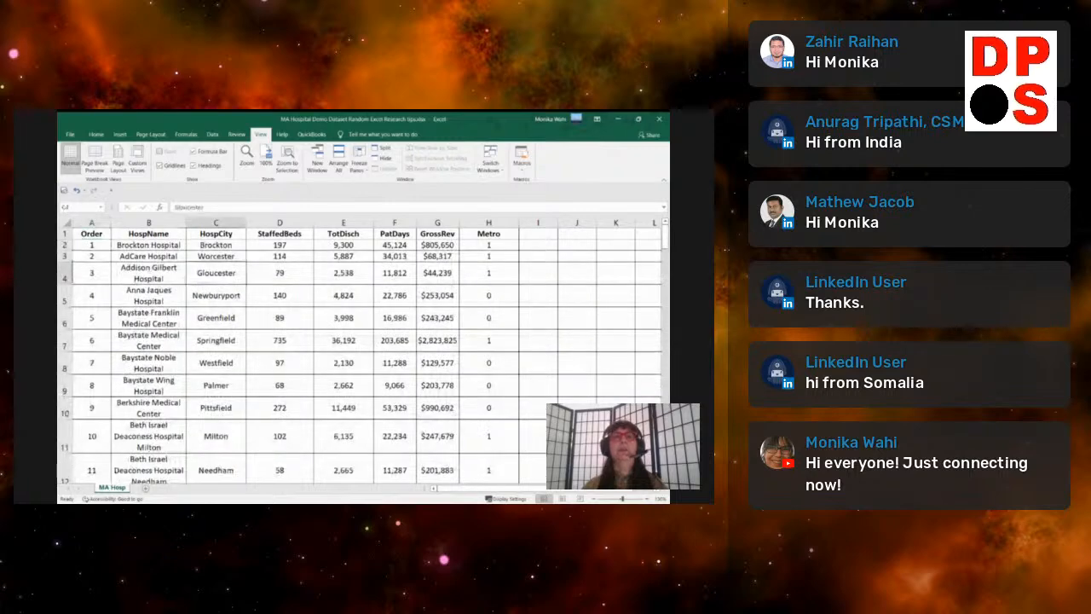
left_click(92, 246)
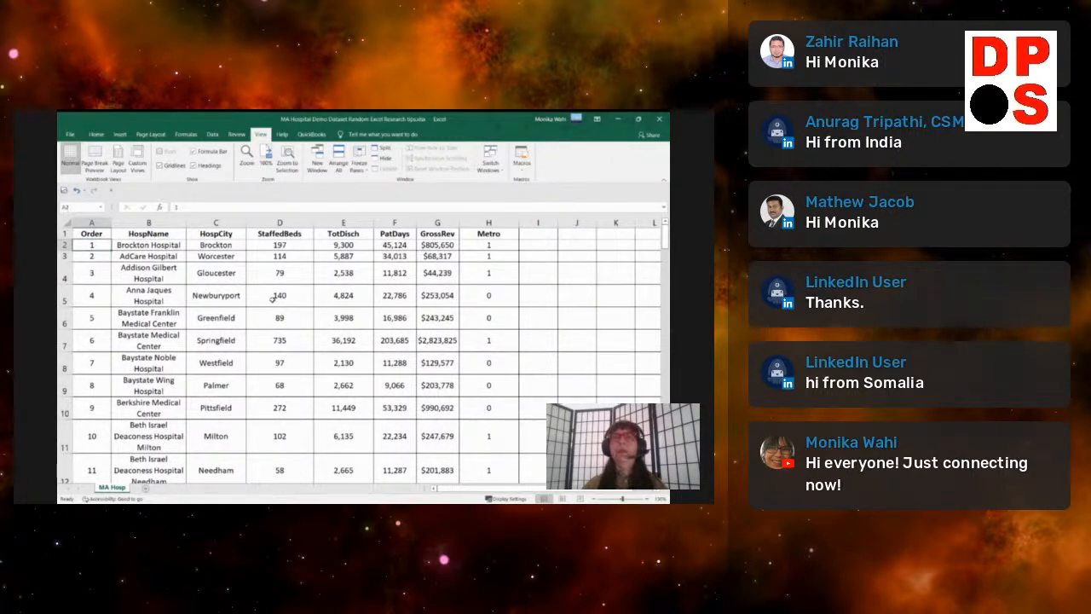
Step: Examine the dataset's Metro, TotDisch, HospName and Order columns and how the numbering runs down the hospital list
left_click(495, 235)
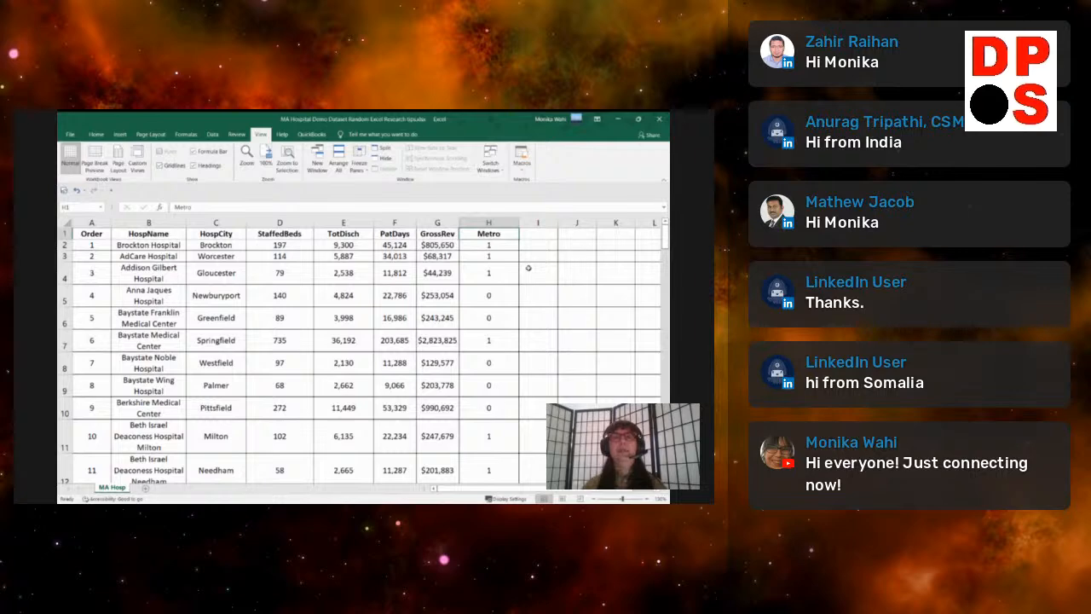
left_click(489, 315)
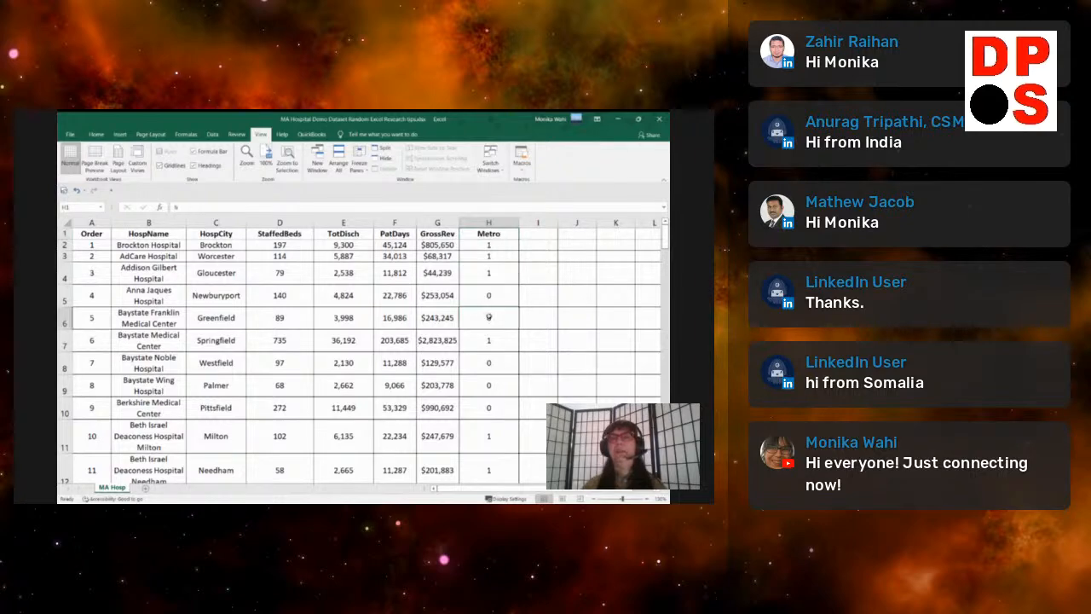
left_click(564, 317)
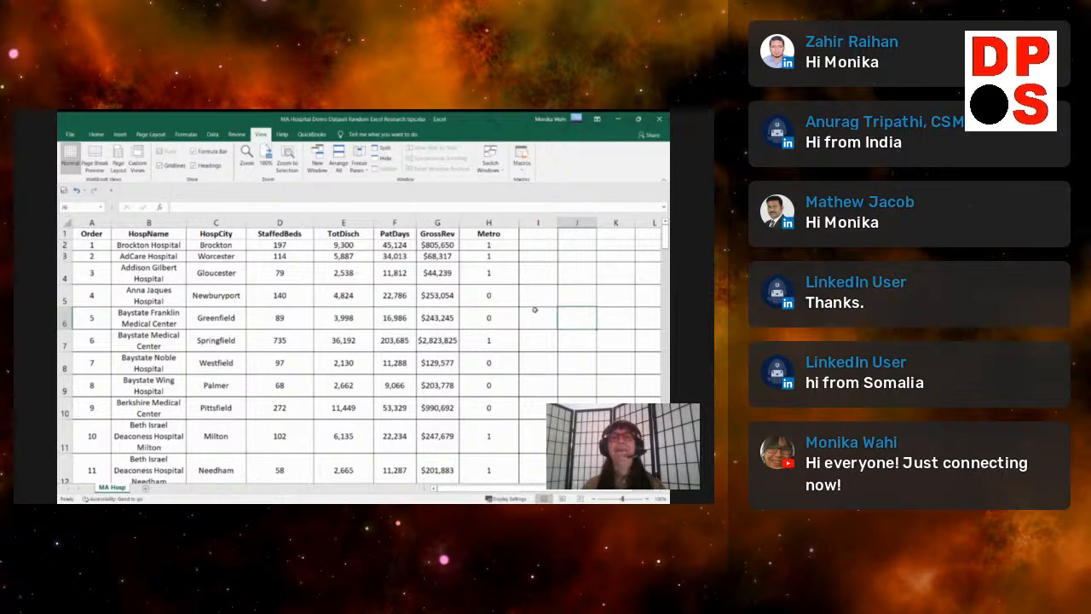
left_click(535, 312)
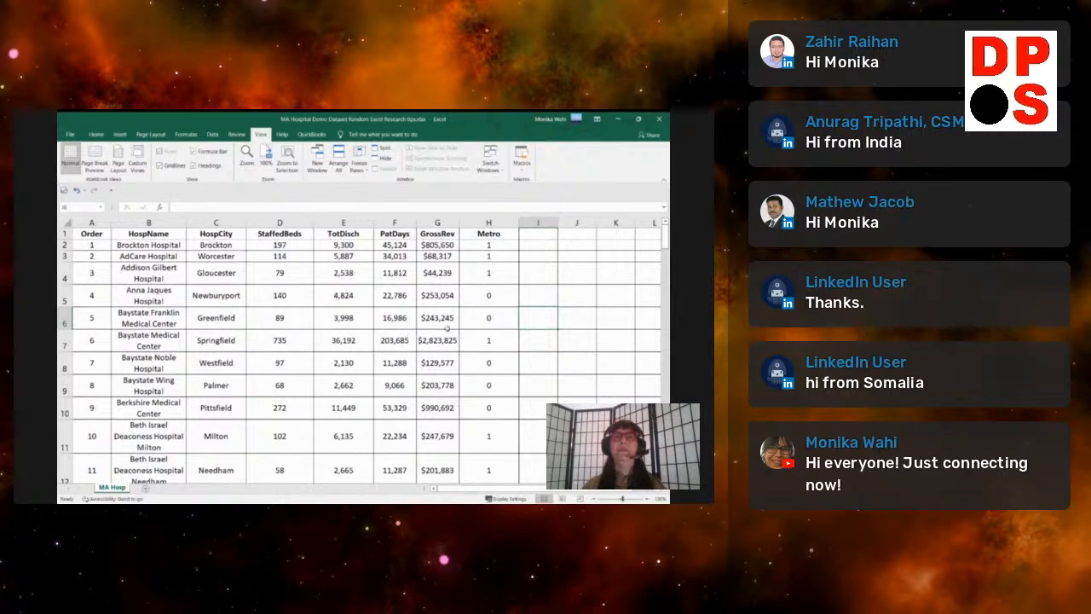
left_click(476, 305)
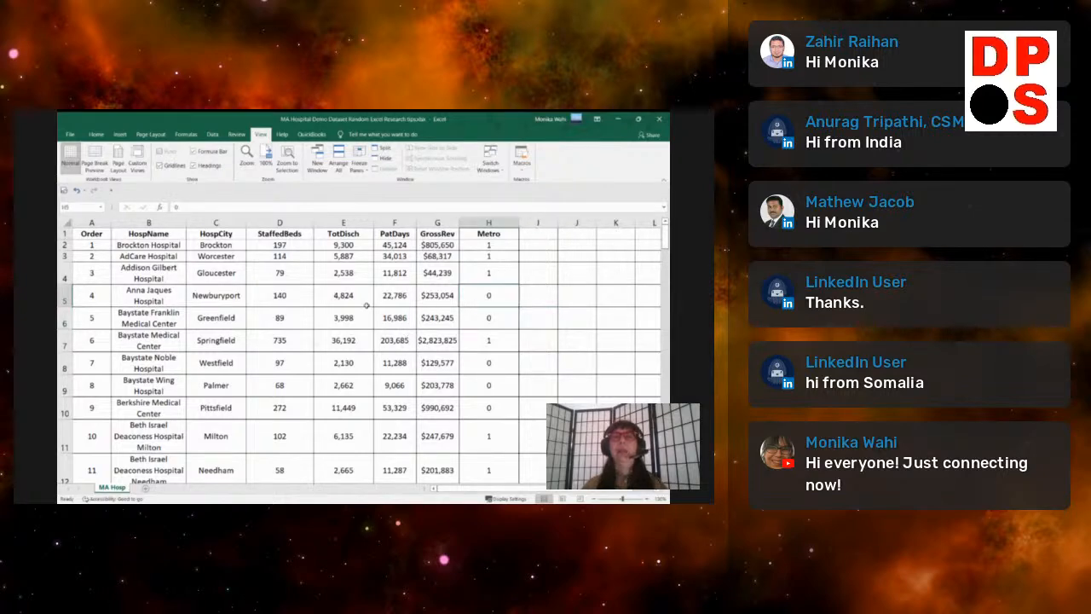
left_click(341, 317)
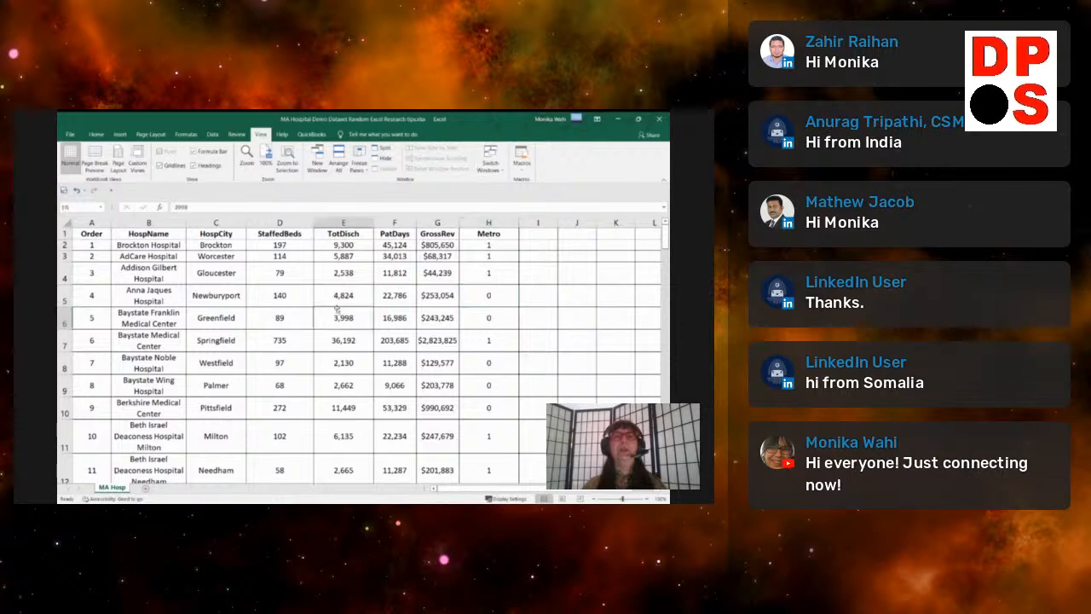
left_click(139, 245)
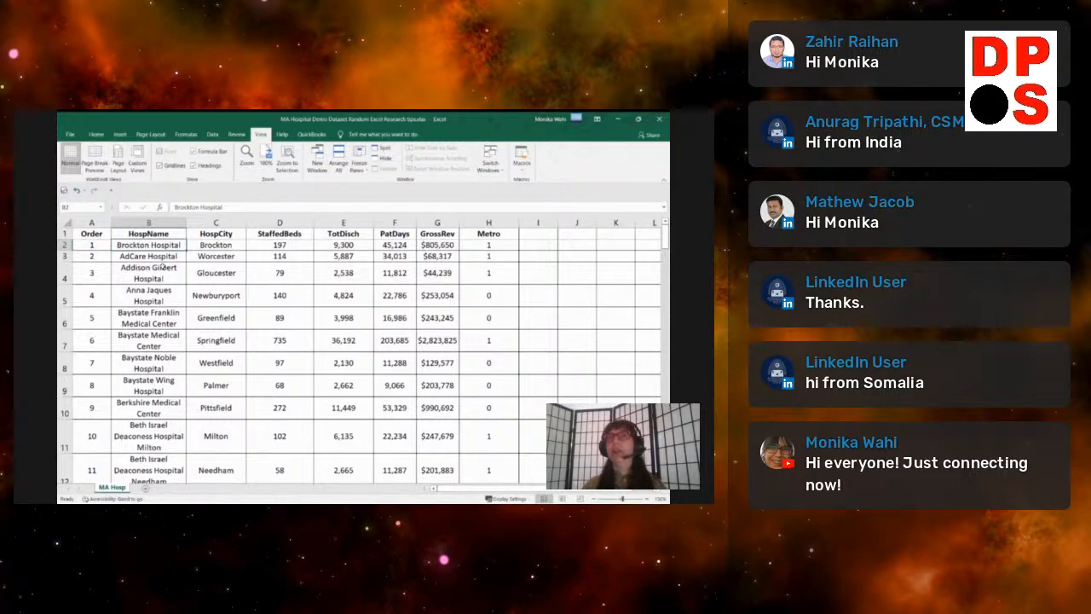
left_click(91, 233)
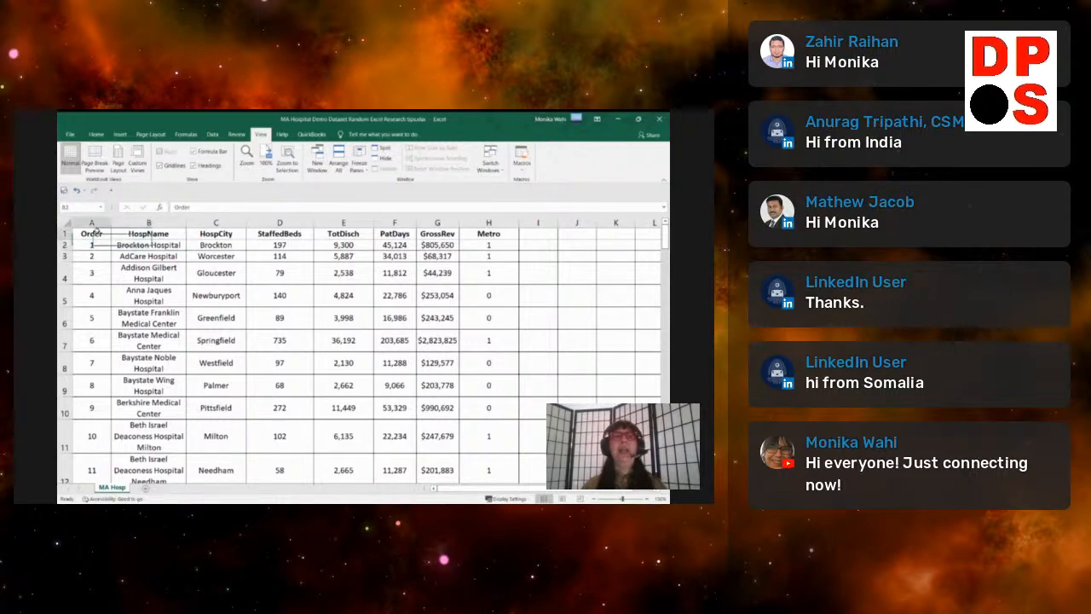
left_click(181, 271)
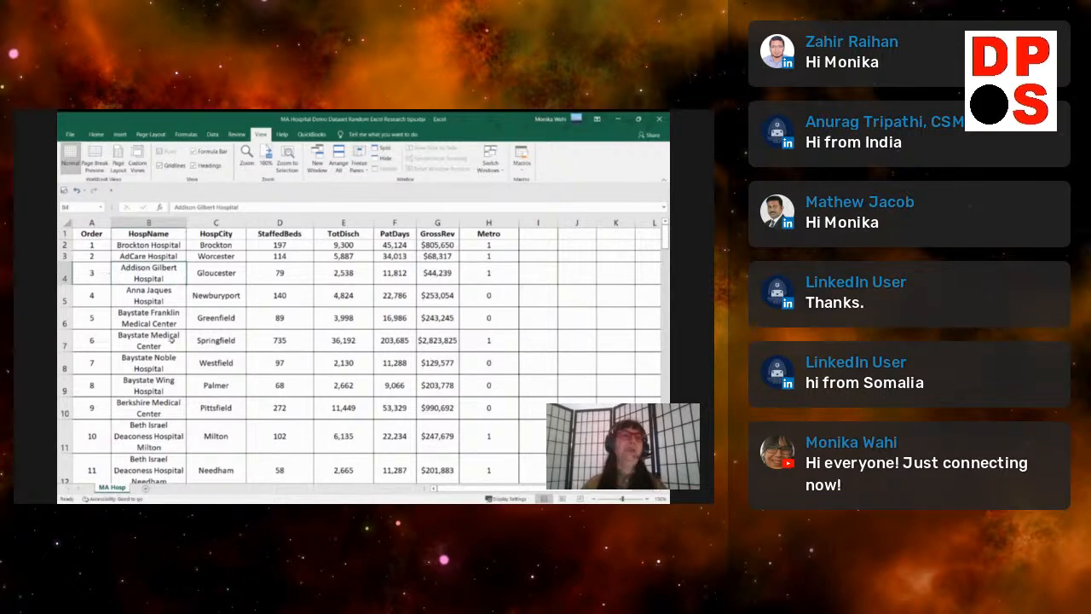
scroll(184, 342, "down", 10)
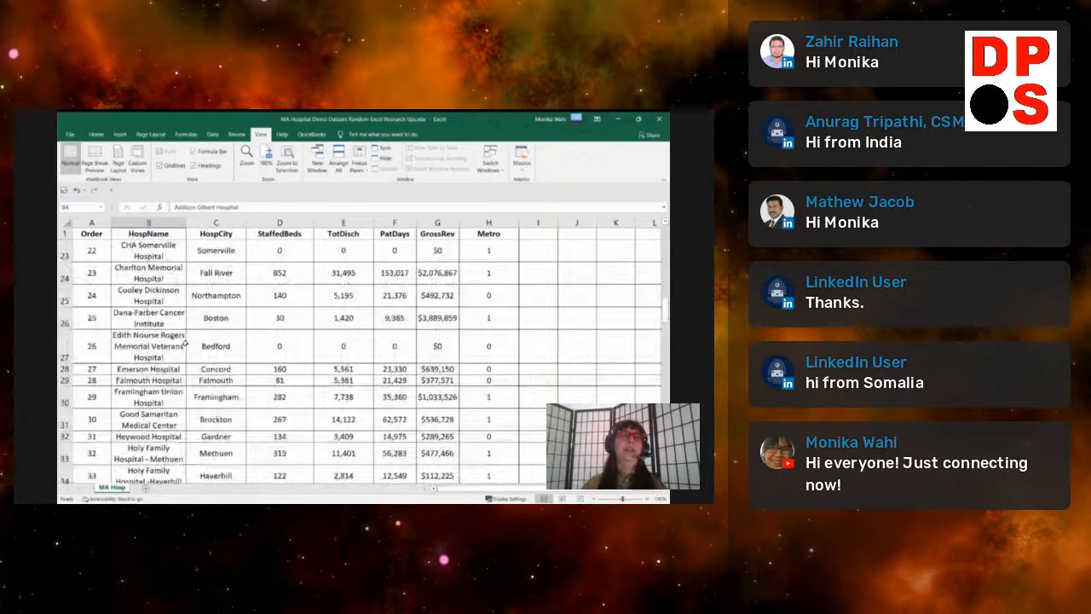
left_click(101, 383)
scroll(247, 358, "up", 10)
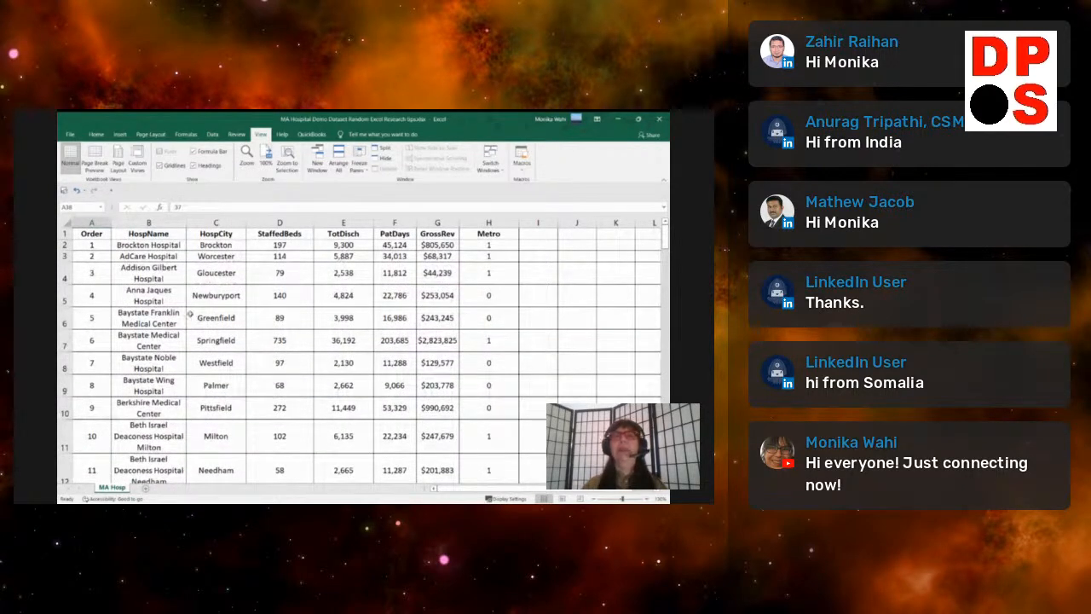
left_click(166, 269)
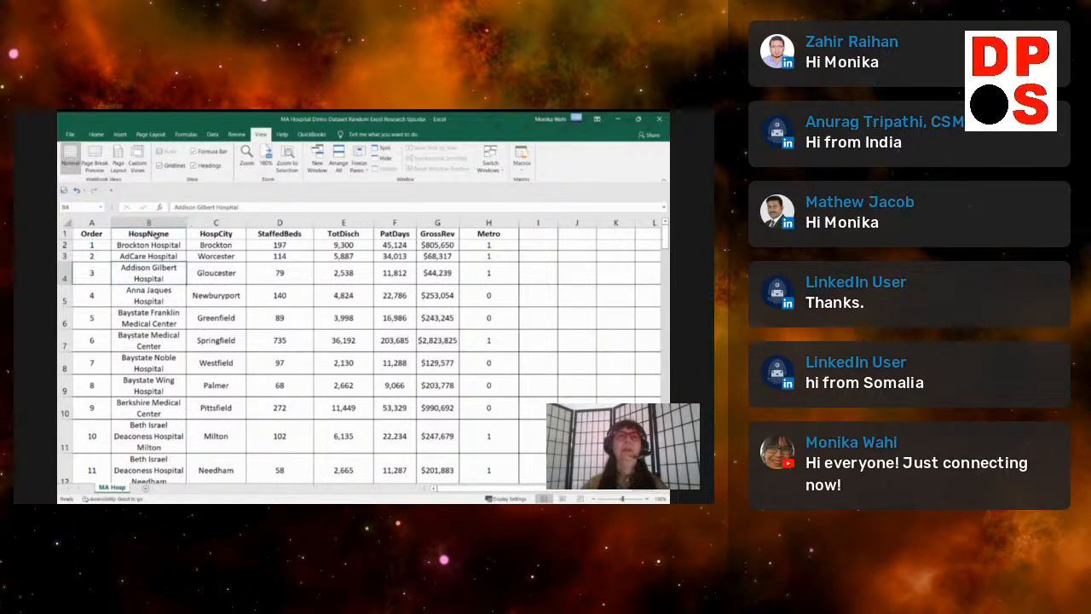
Step: Insert a blank column before the Order column and enter the header Random in cell A1
left_click(91, 223)
right_click(91, 223)
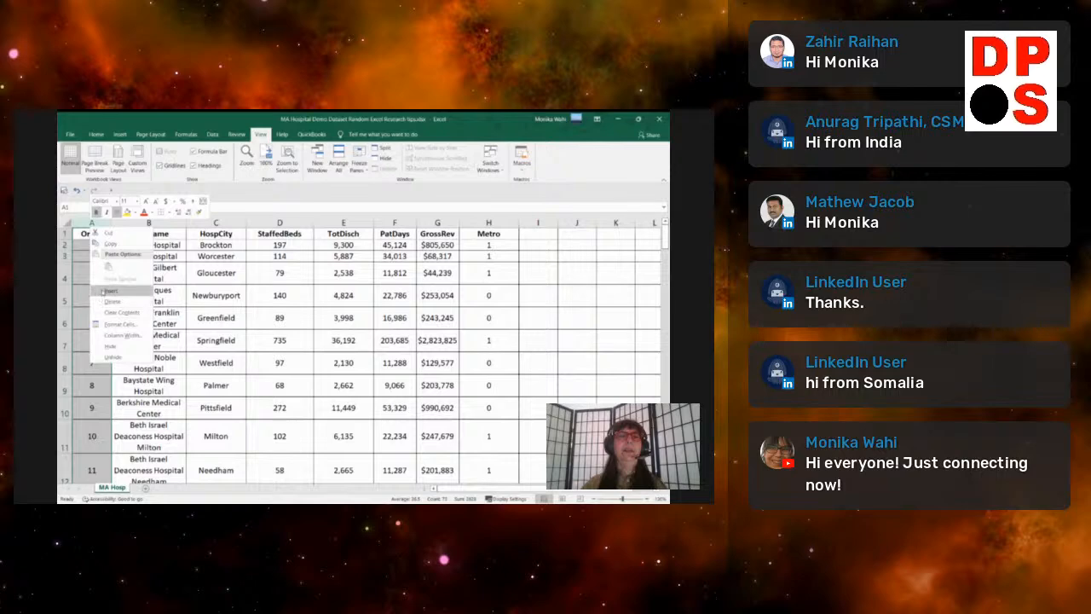
left_click(102, 290)
left_click(103, 232)
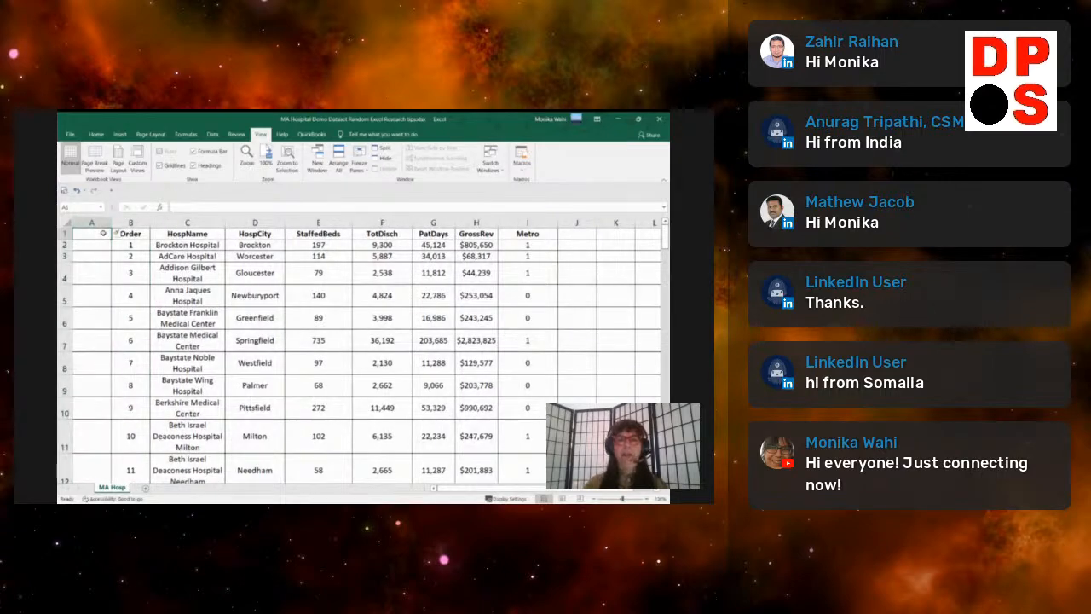
type("Rand")
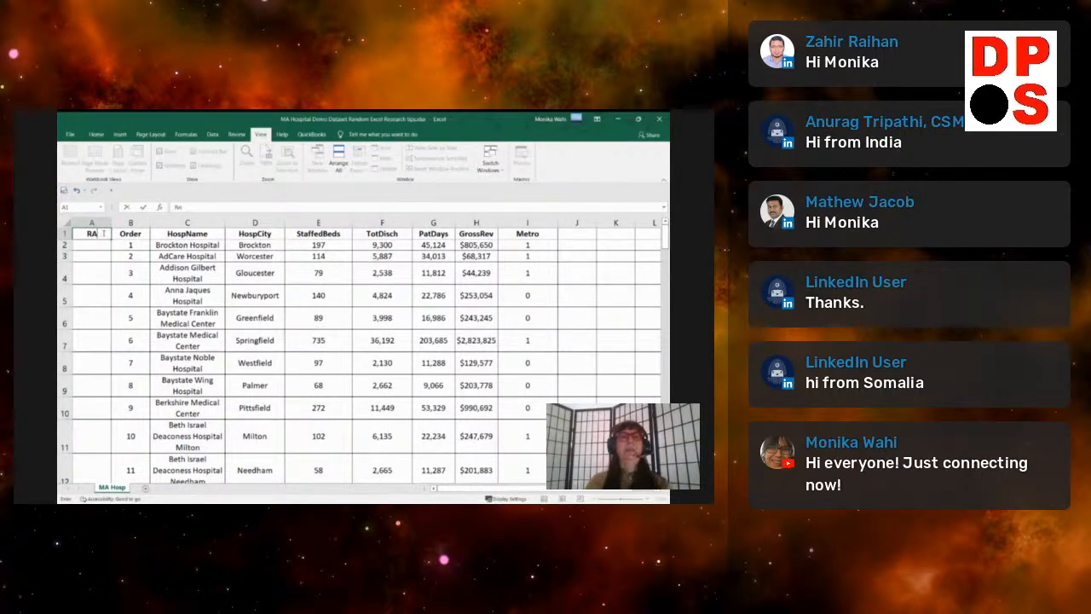
type("om")
key("Return")
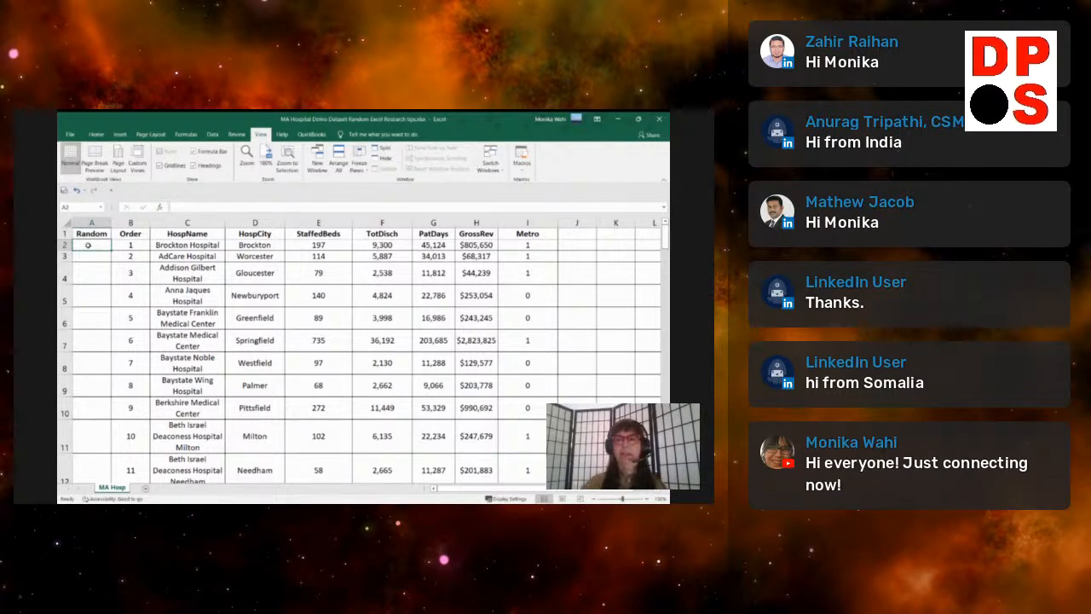
Step: Enter the formula =RAND() in cell A2 of the Random column
type("=rand")
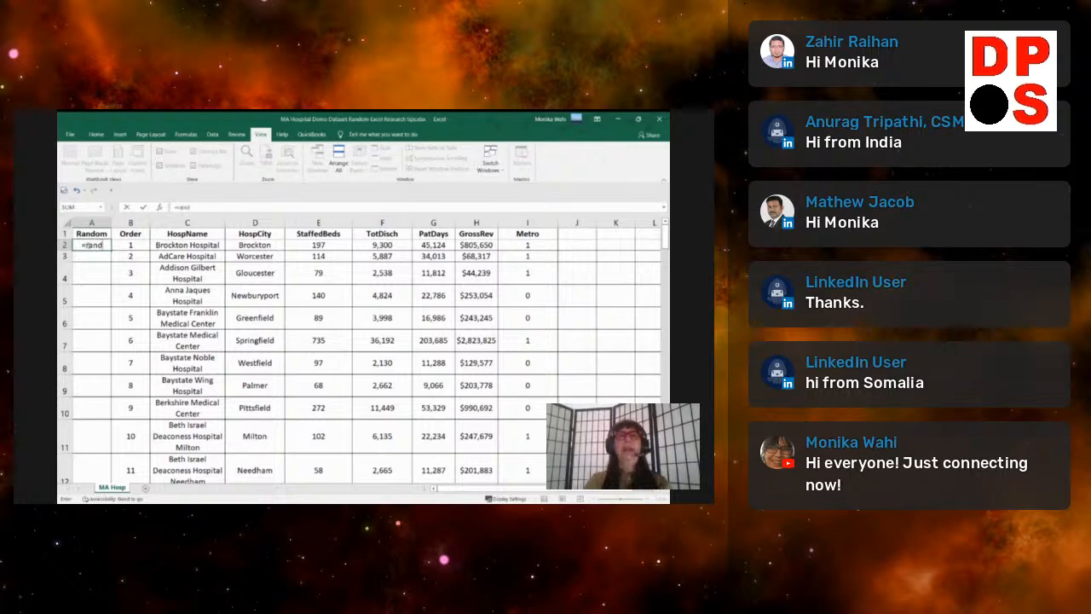
type("()")
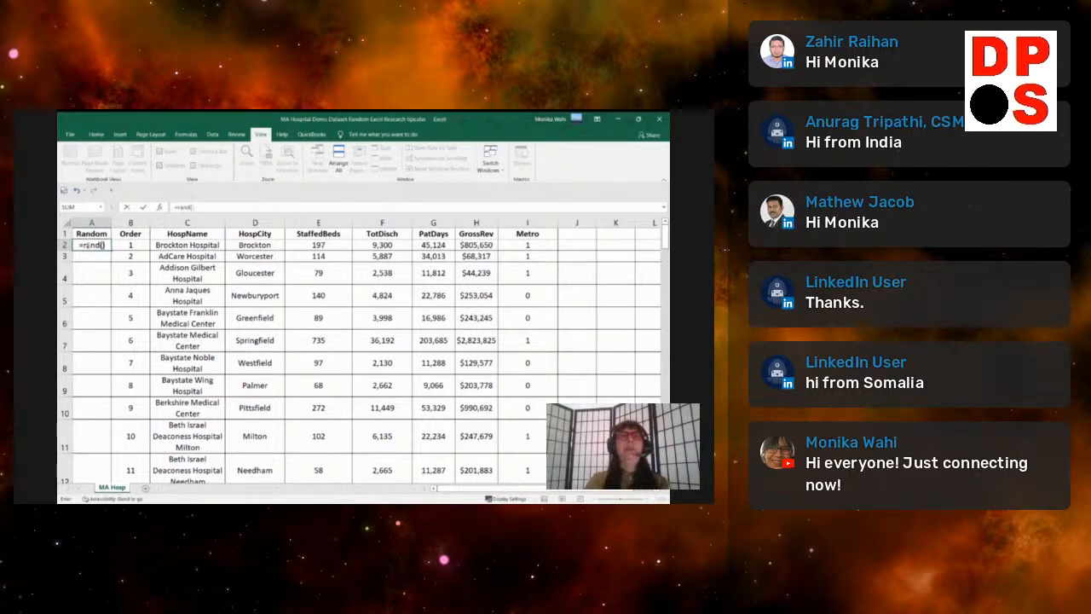
key("Return")
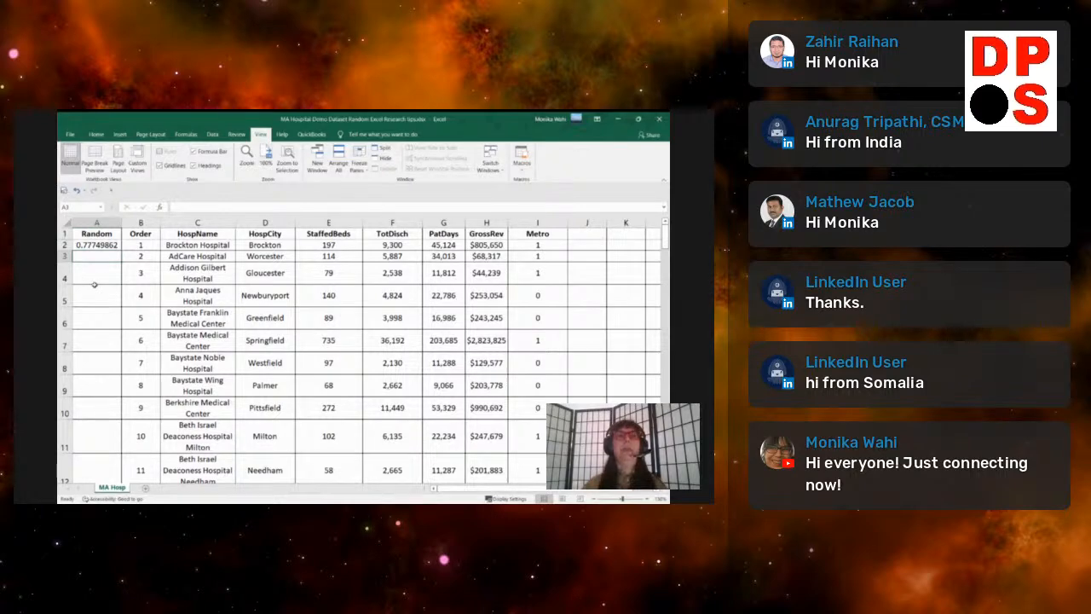
Step: Inspect the formula in cell A2 and re-enter it to generate a new random number
left_click(102, 244)
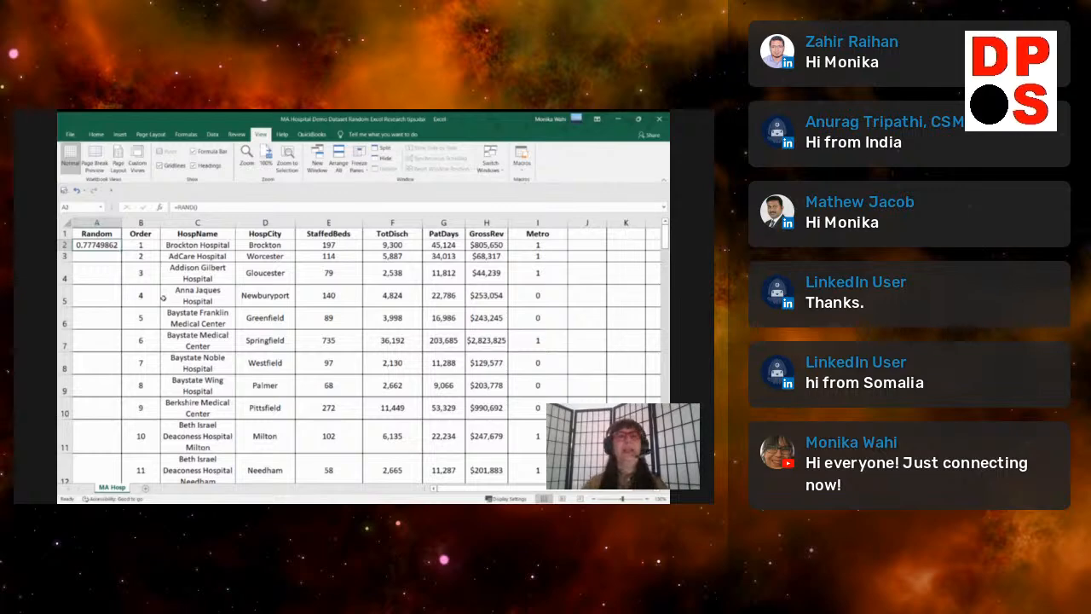
key("Down")
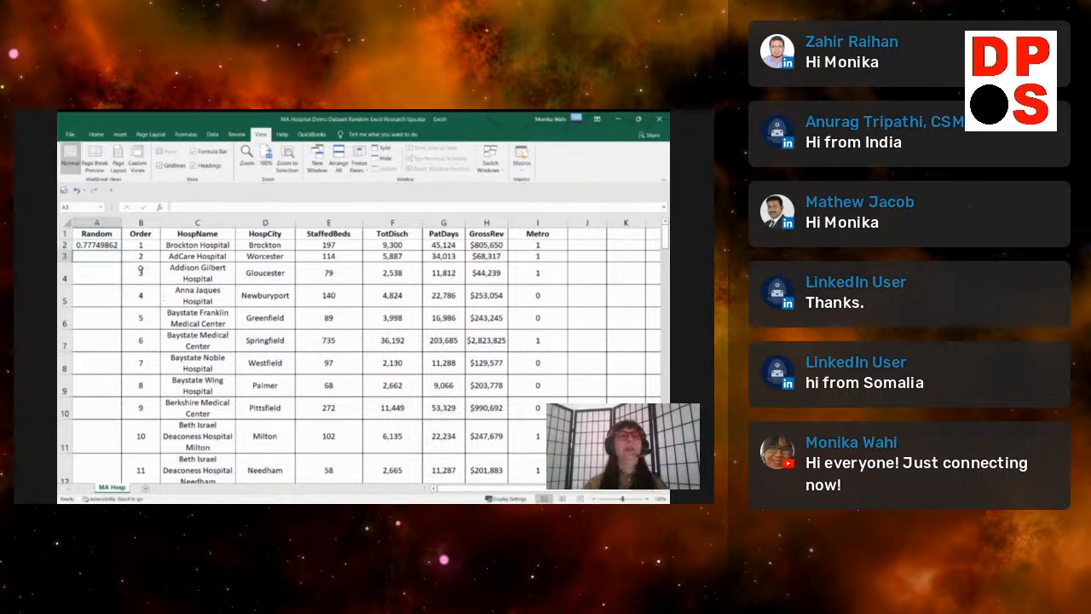
left_click(102, 245)
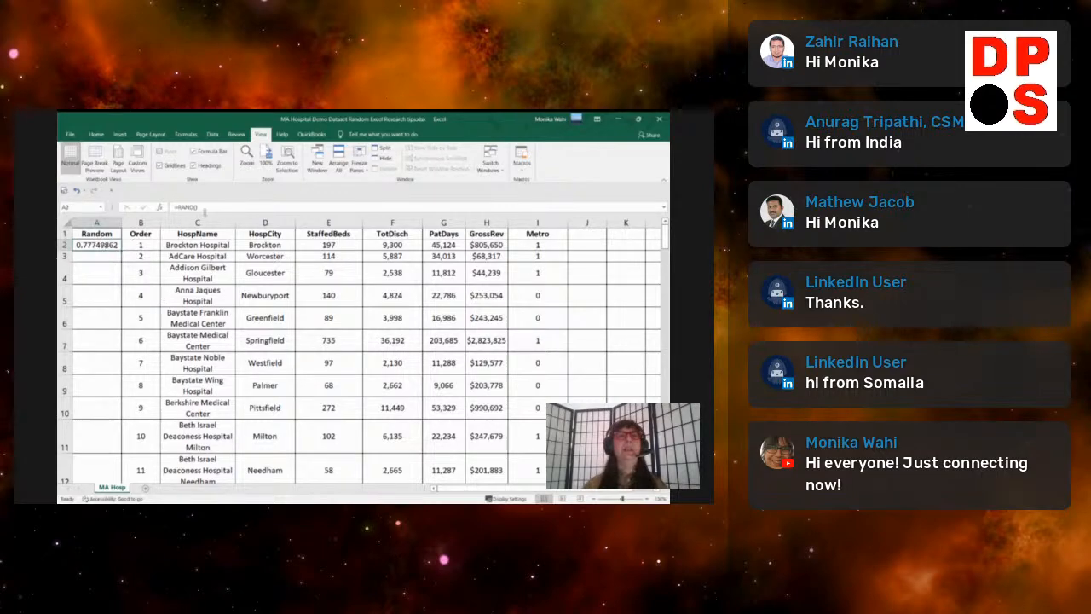
left_click(203, 207)
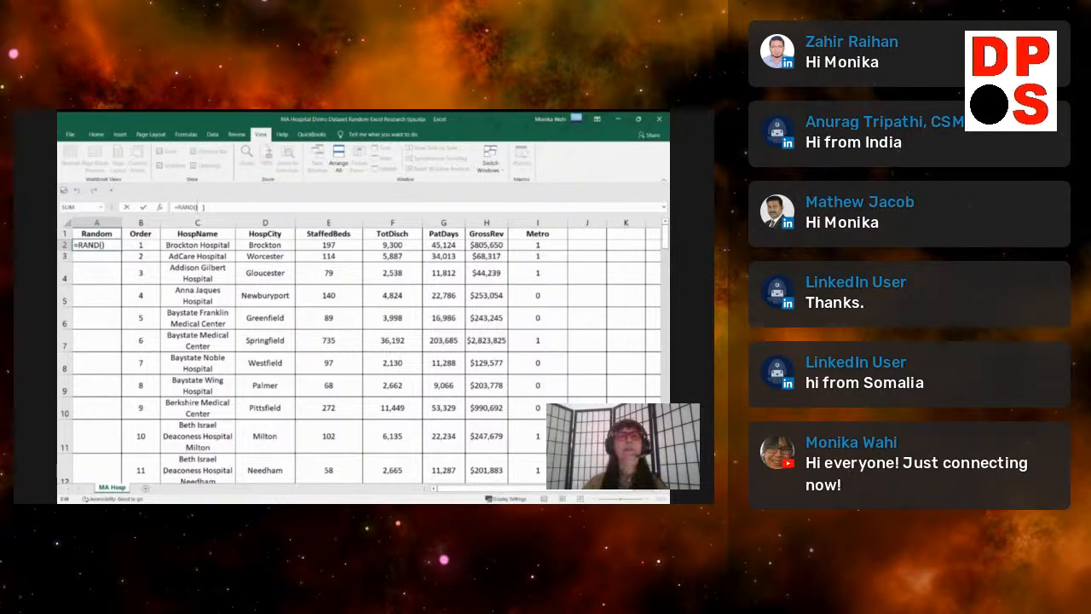
key("Return")
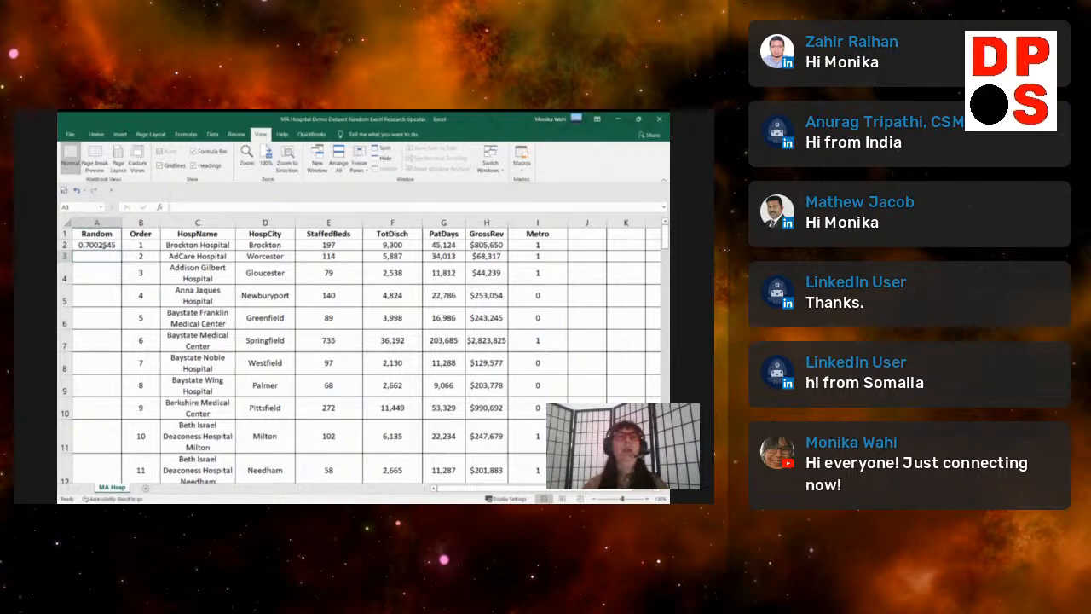
Step: Fill the RAND formula from cell A2 down the Random column to the Winchester Hospital row (row 73)
left_click(104, 245)
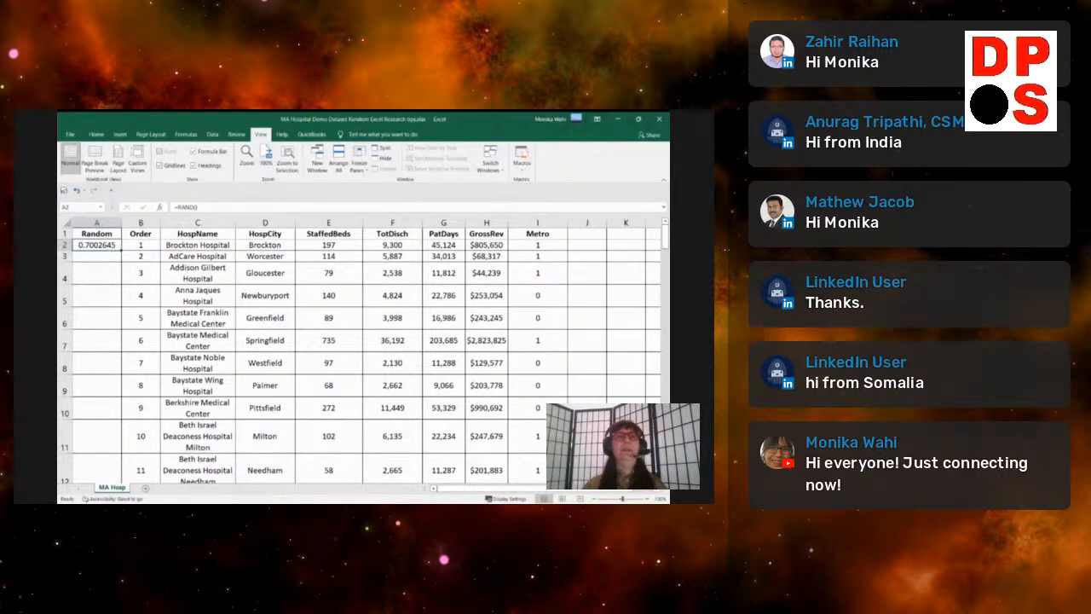
left_click_drag(120, 250, 111, 441)
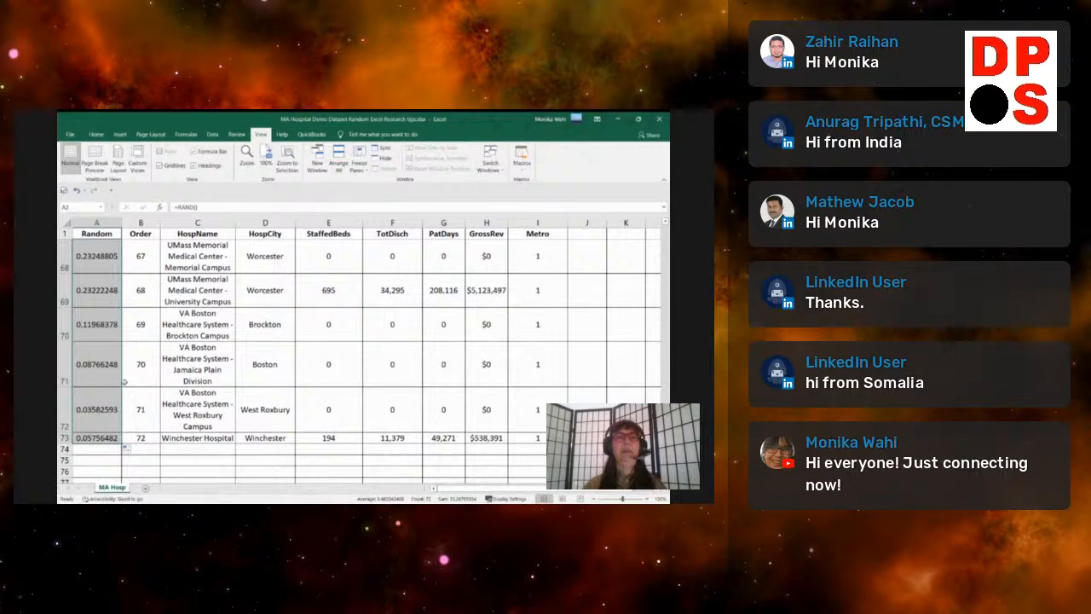
scroll(111, 369, "up", 20)
scroll(110, 368, "up", 3)
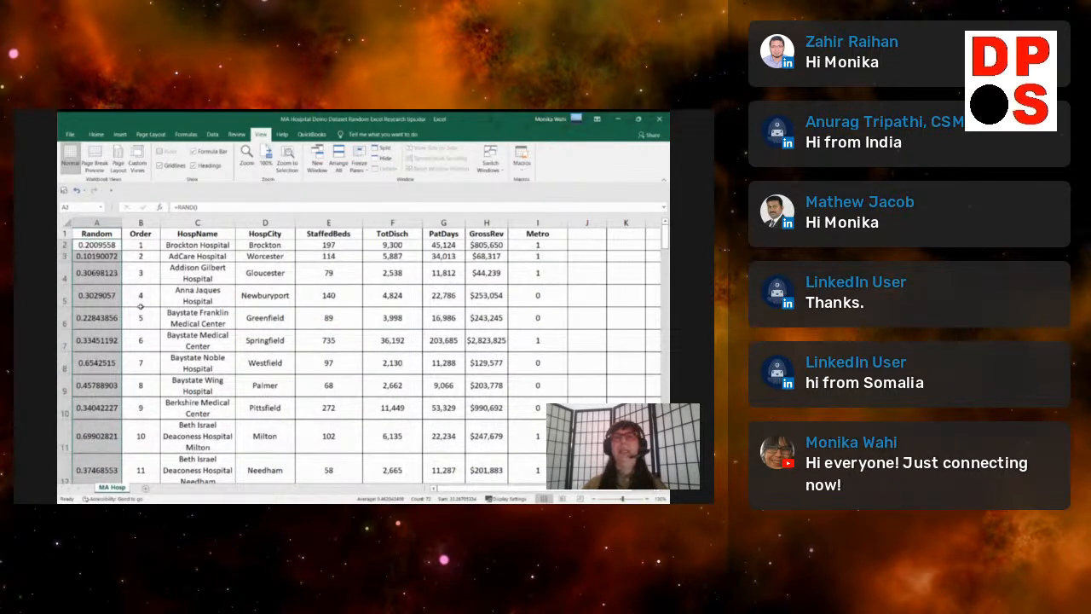
left_click(244, 291)
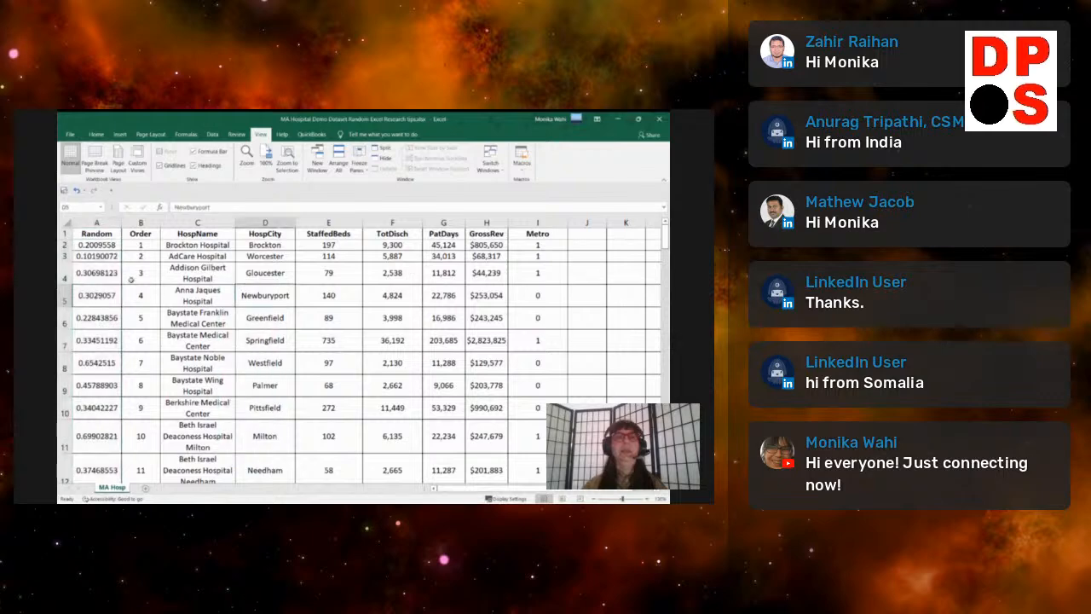
Step: Insert a blank column before the Random column and enter the header StudyID in cell A1
left_click(93, 222)
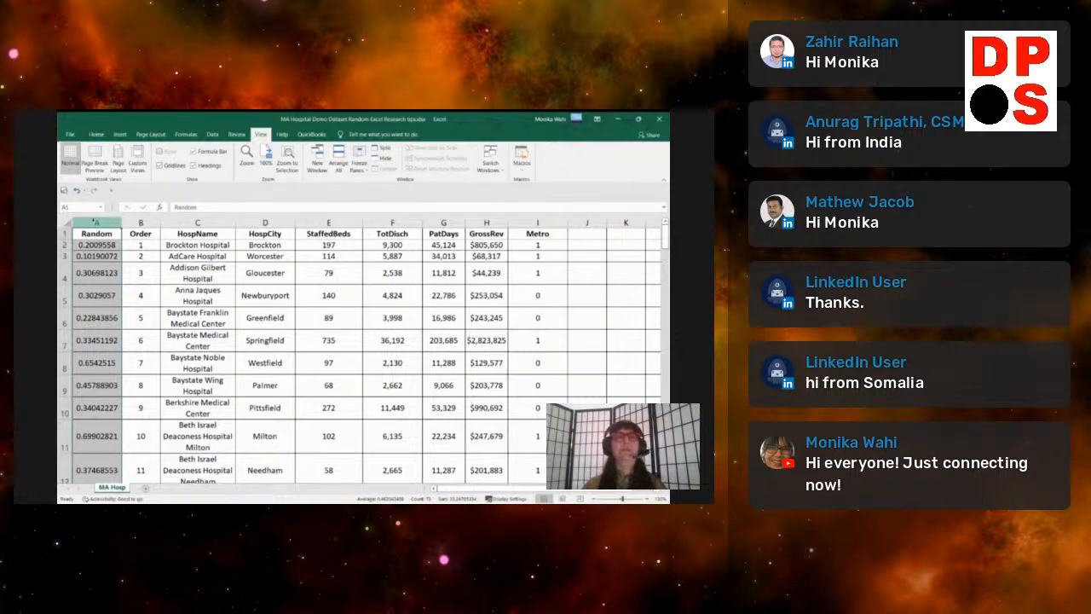
right_click(95, 222)
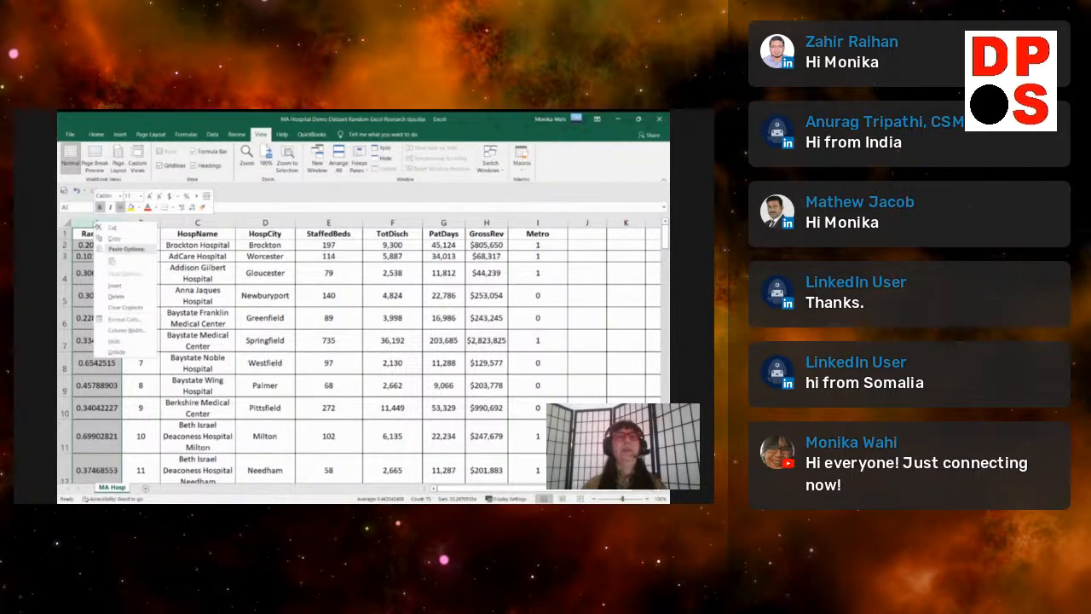
left_click(116, 285)
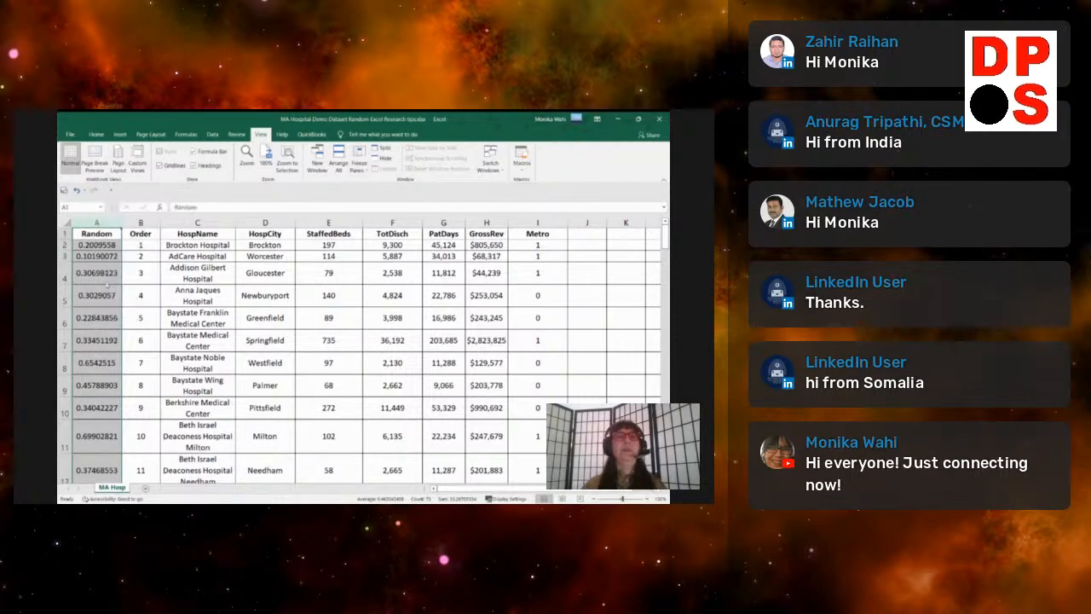
left_click(89, 231)
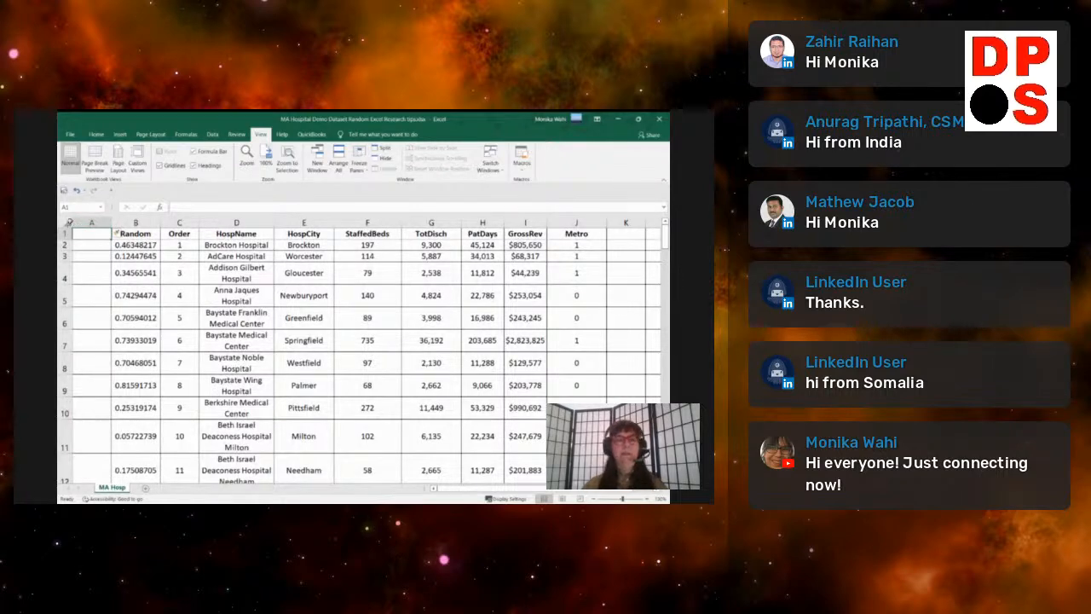
type("St")
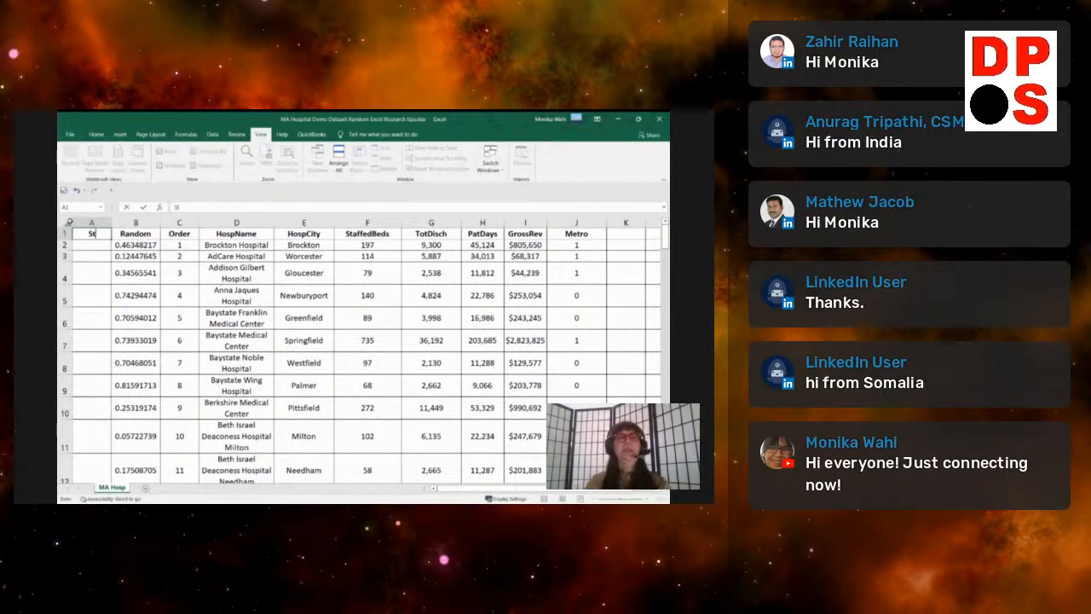
type("udyID")
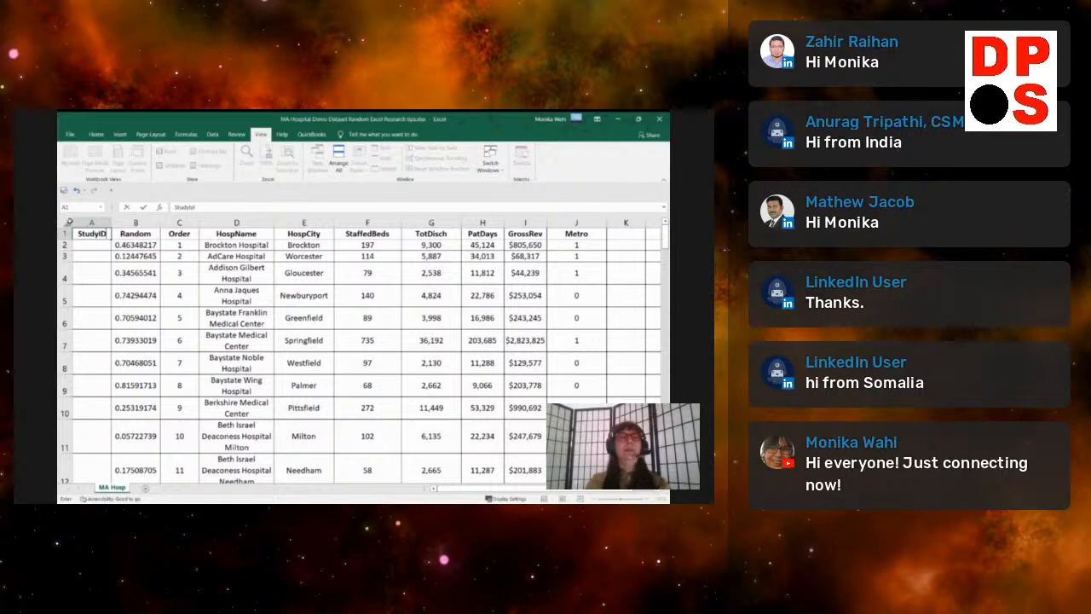
key("Return")
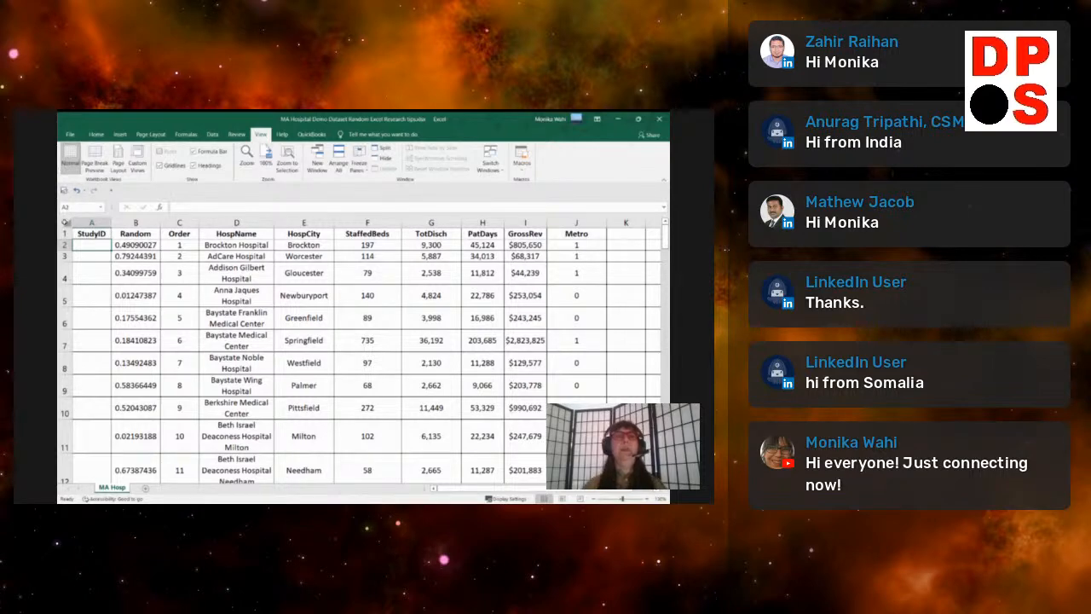
Step: Sort the whole dataset by the Random column, cell values from smallest to largest, keeping the header row
left_click(66, 222)
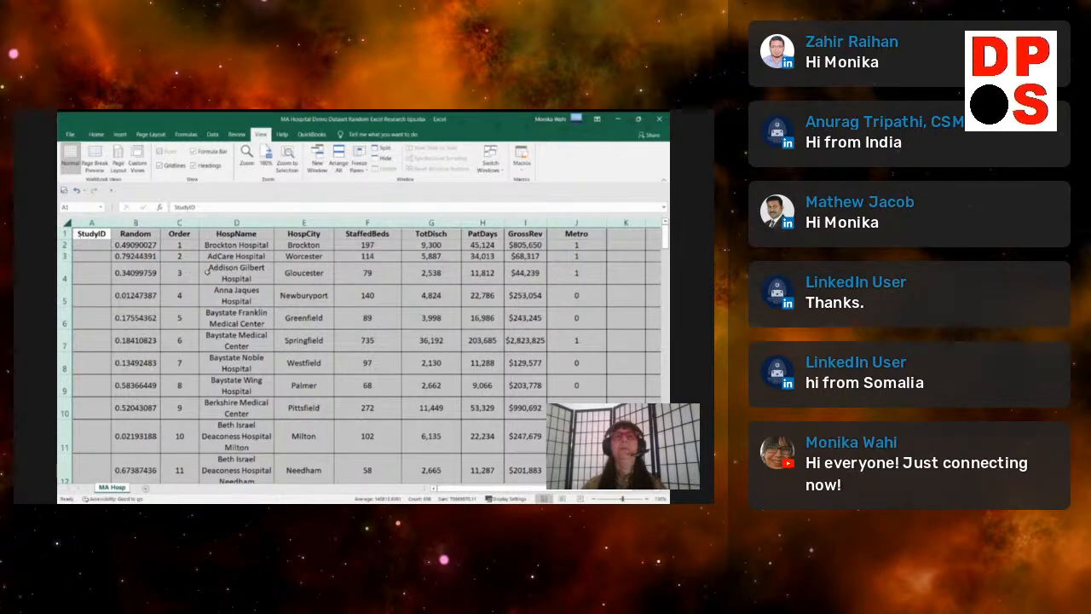
left_click(213, 134)
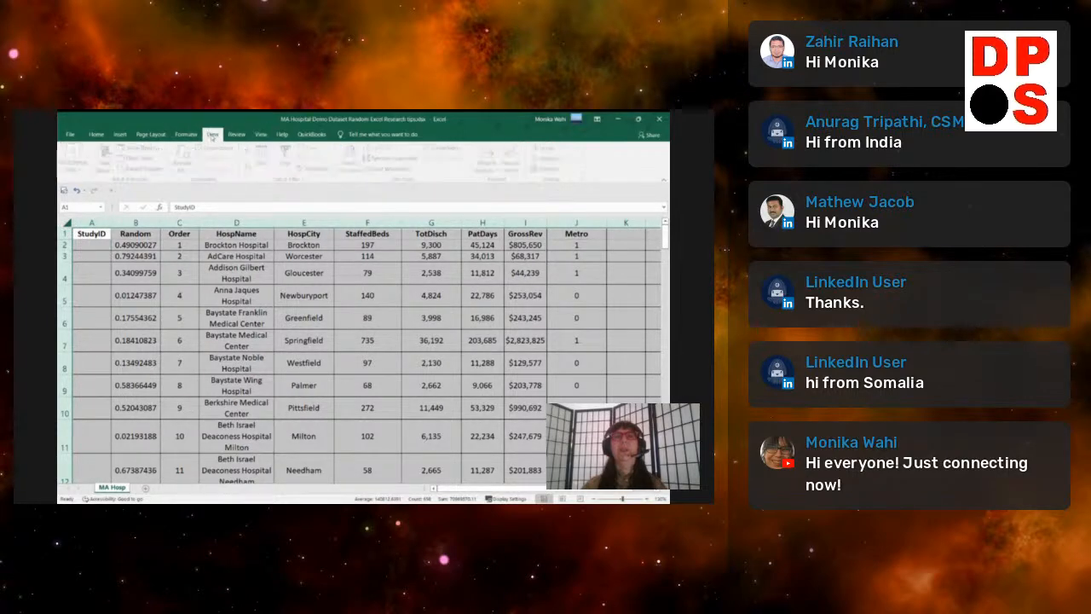
left_click(264, 165)
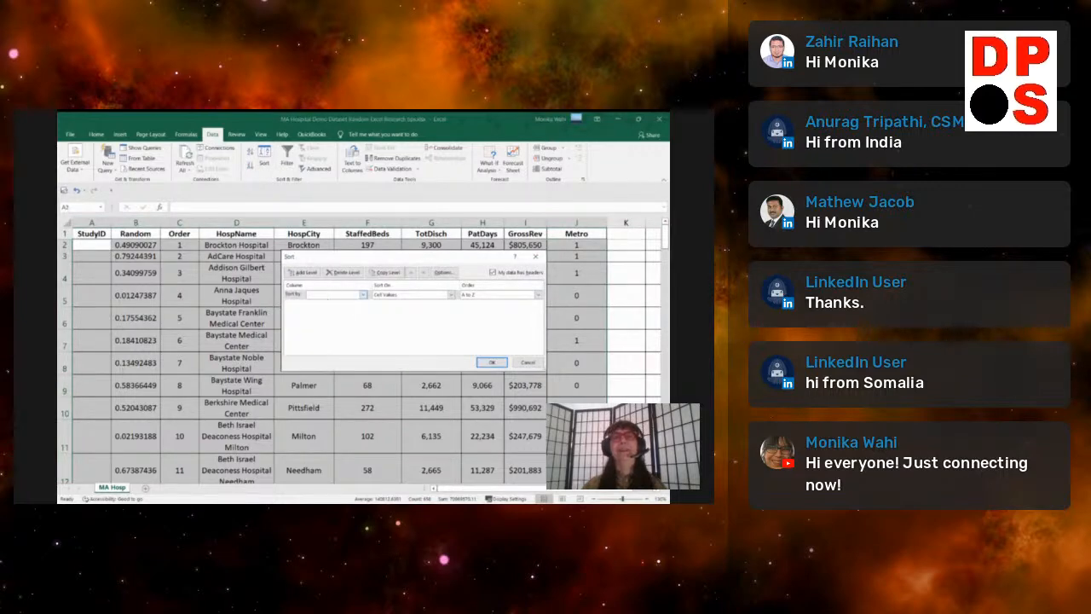
left_click(332, 295)
left_click(320, 314)
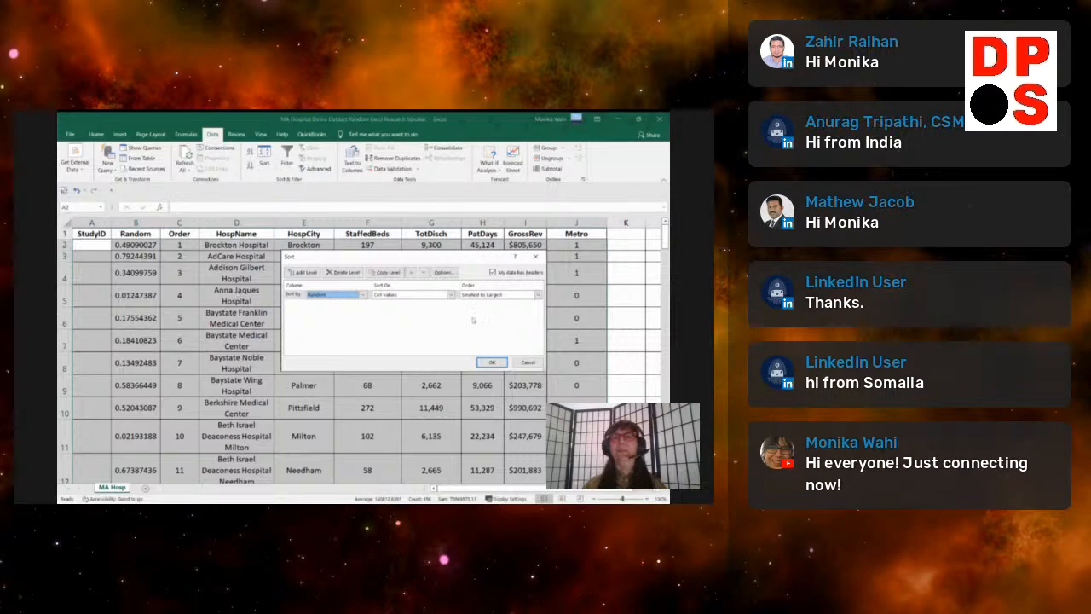
left_click(491, 362)
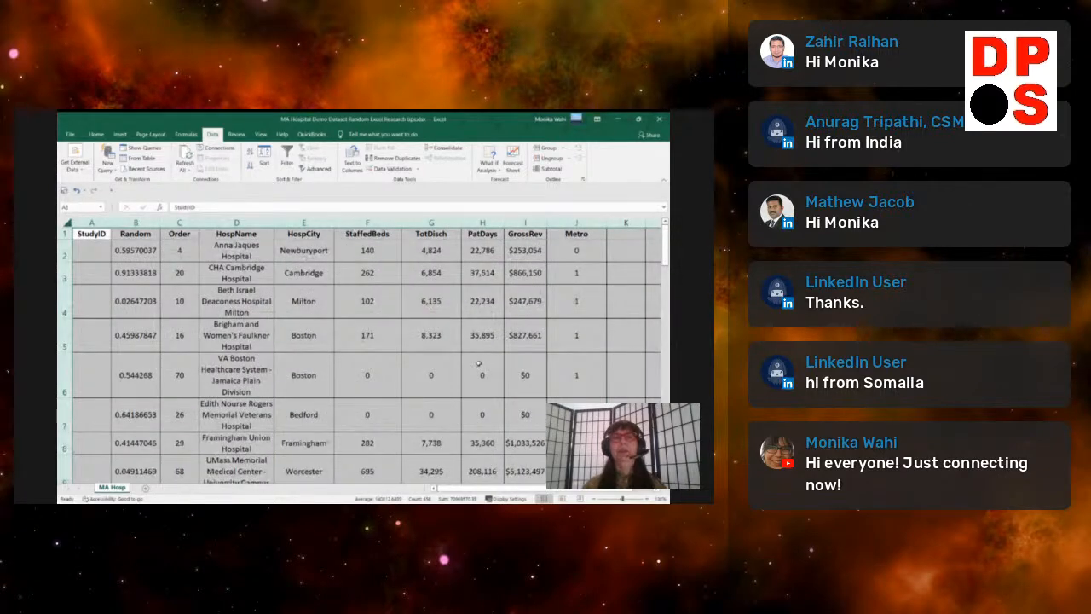
left_click(479, 365)
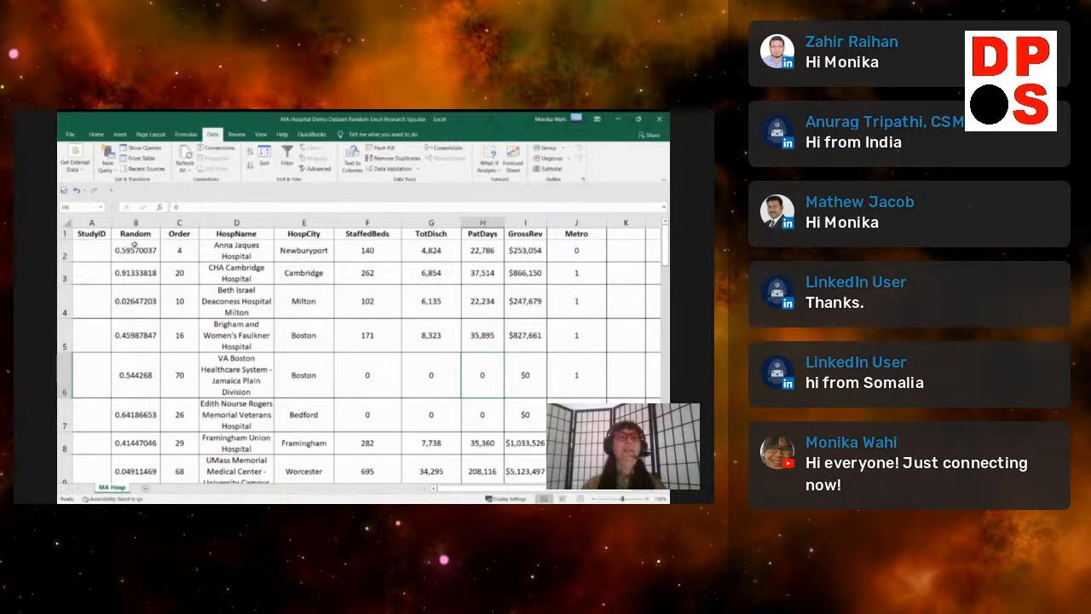
left_click(176, 248)
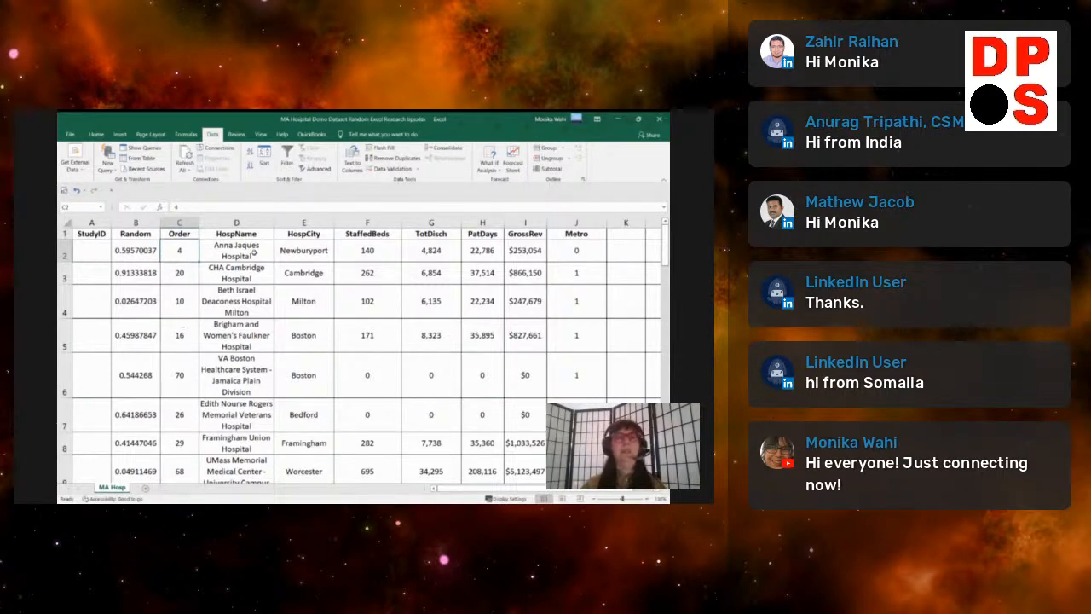
Step: Enter 1, 2 and 3 in cells A2 to A4 and fill the StudyID numbering down to the last hospital row
left_click(89, 248)
type("1")
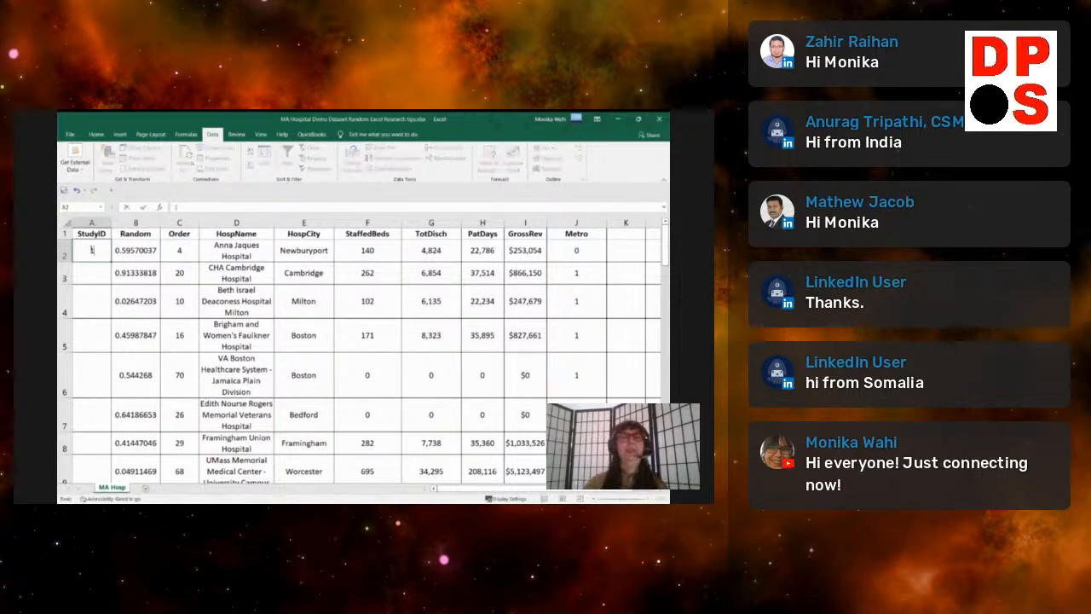
key("Return")
type("2")
key("Return")
type("3")
key("Return")
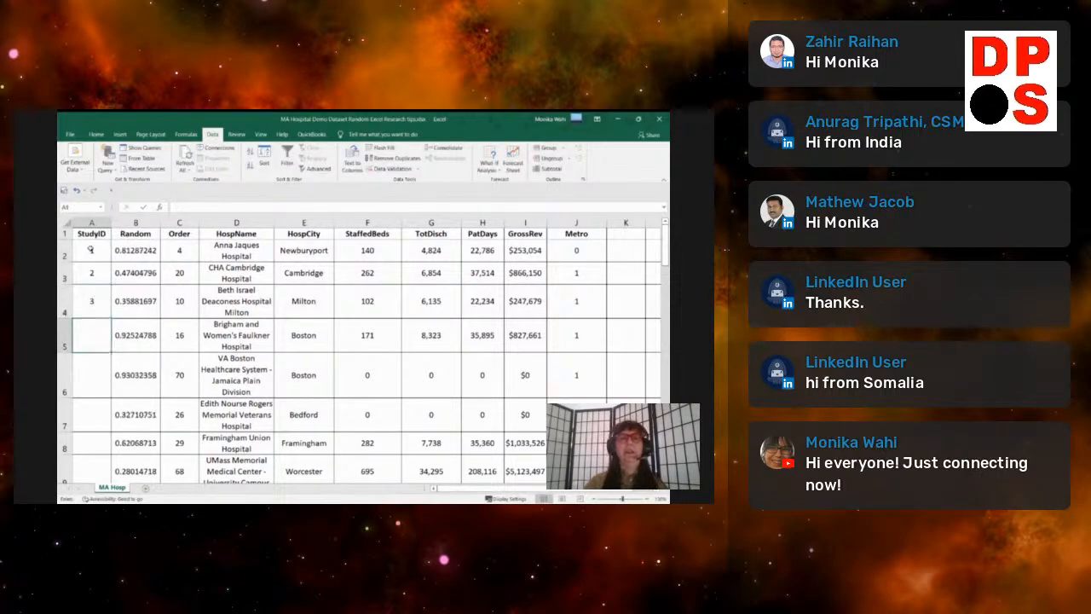
left_click_drag(90, 249, 97, 455)
scroll(179, 433, "up", 20)
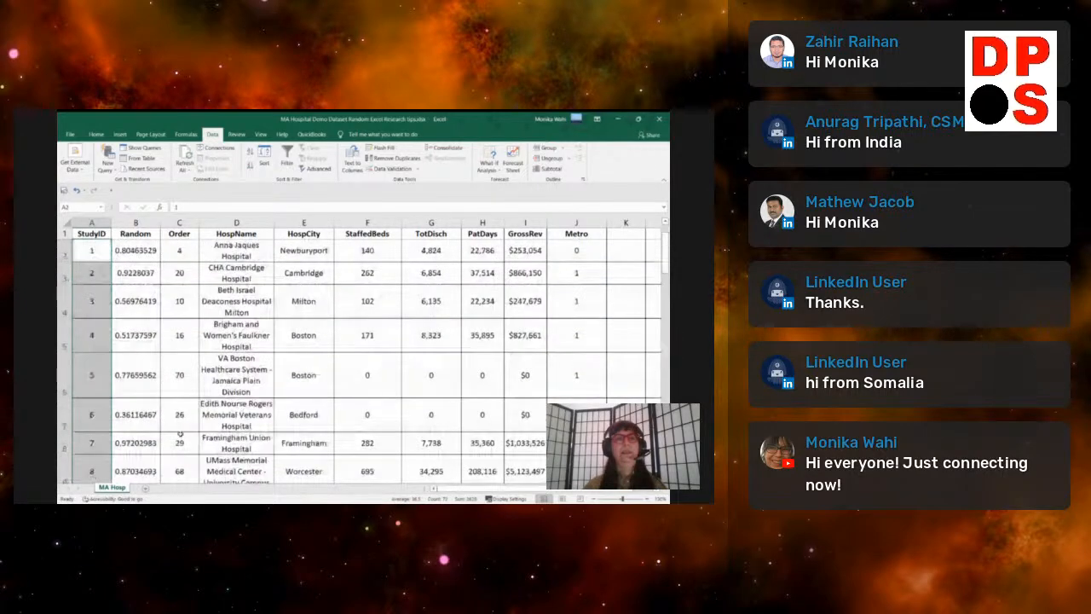
Step: Re-sort the whole dataset by the Order column from smallest to largest to restore the original hospital sequence
left_click(259, 290)
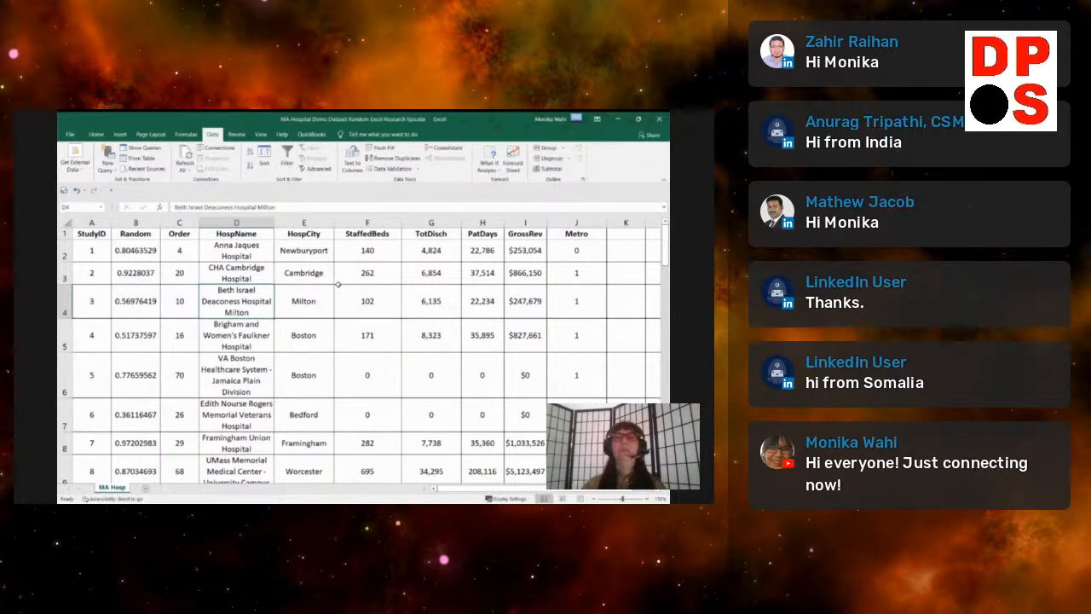
left_click(338, 282)
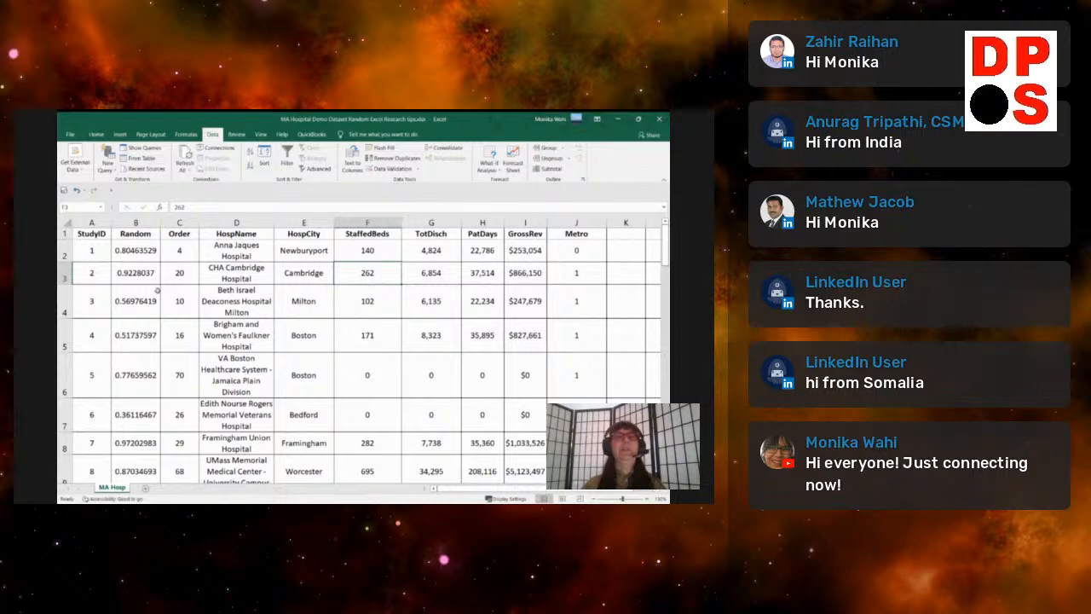
left_click(252, 252)
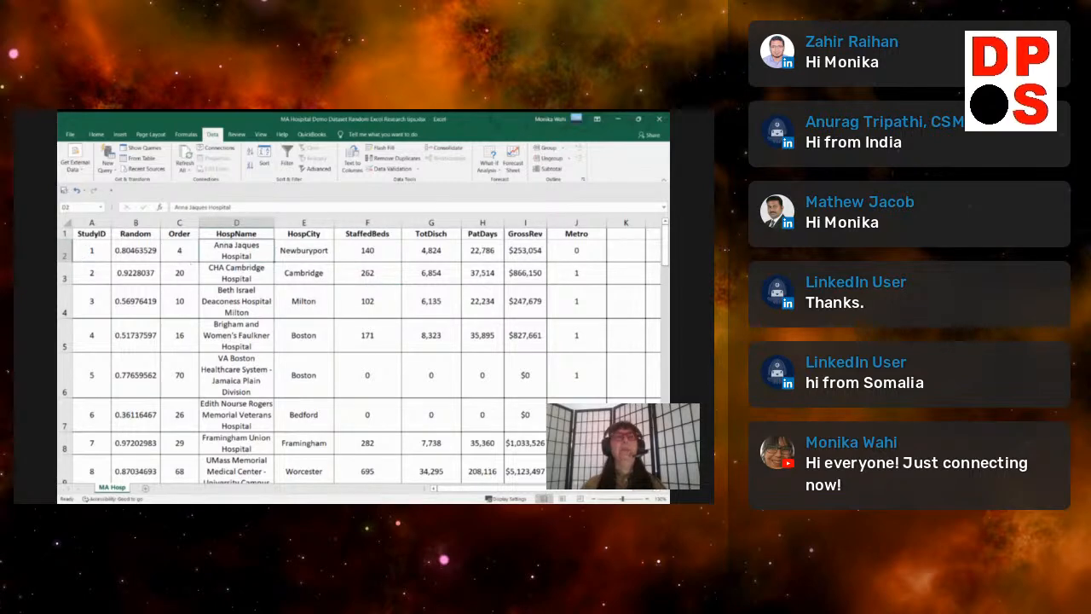
left_click(64, 224)
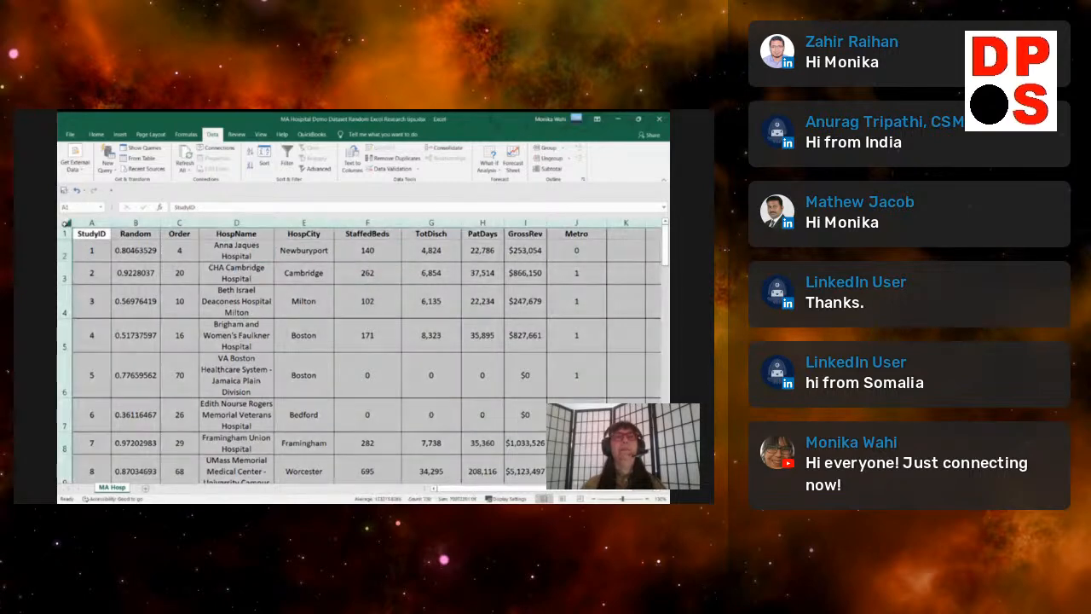
left_click(264, 157)
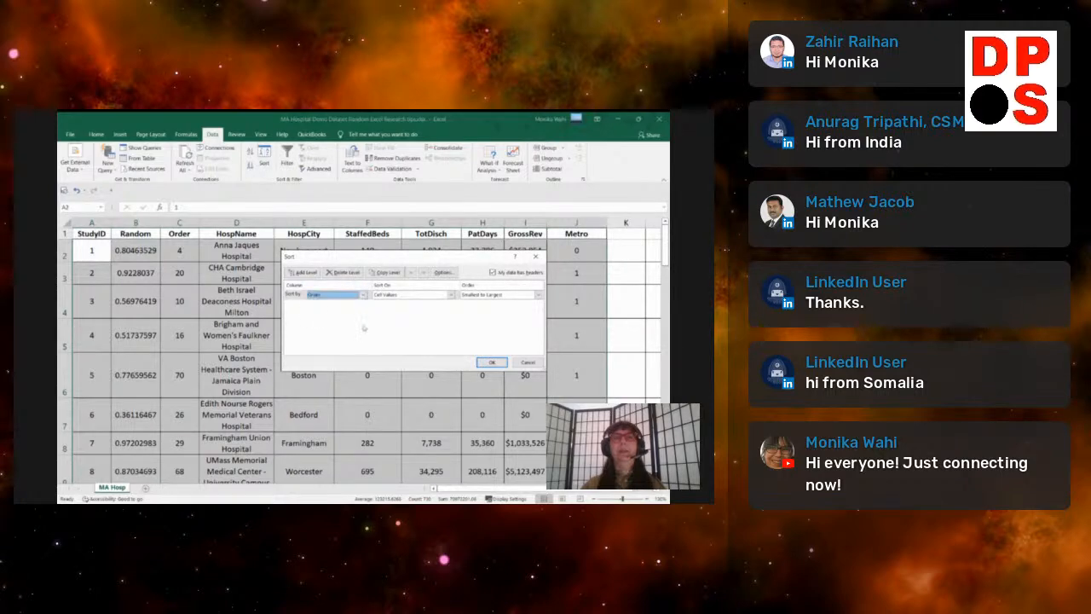
left_click(492, 362)
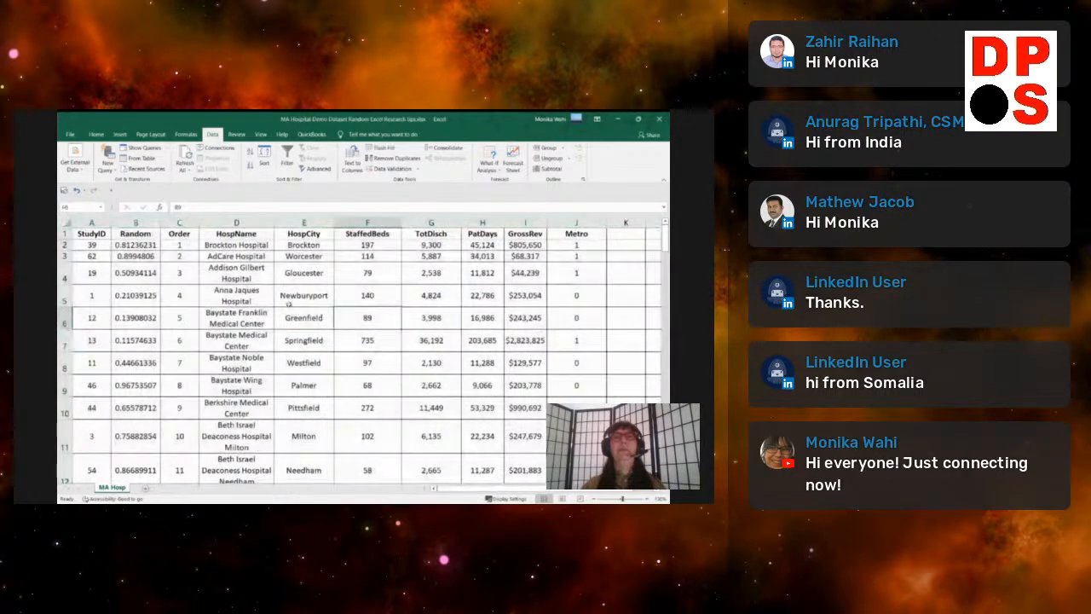
left_click(336, 266)
left_click(332, 323)
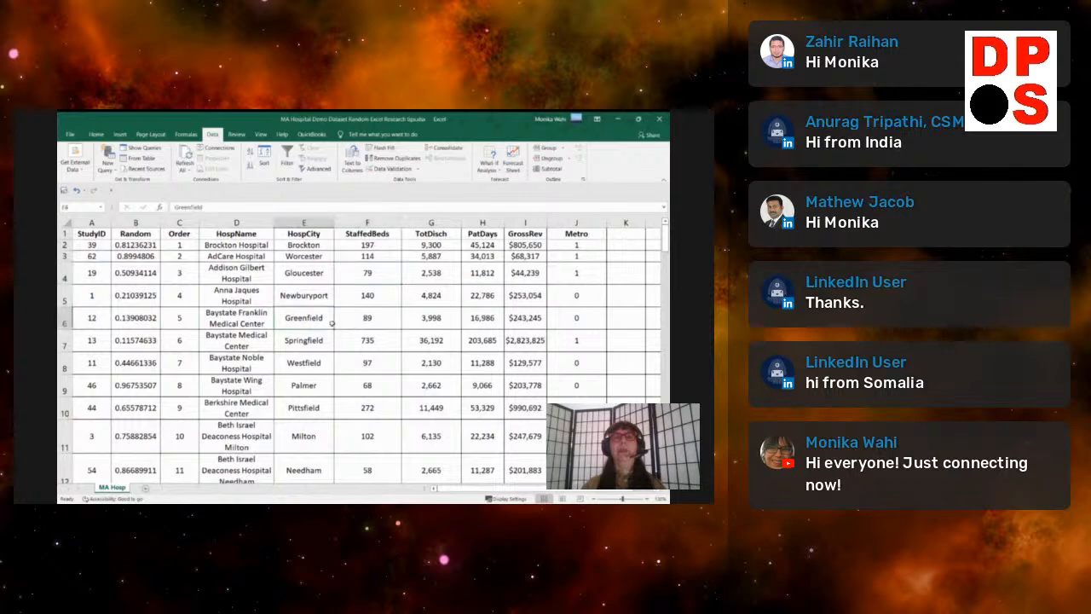
Step: Compare the StudyID values with the Order numbers and hospital names in the first rows of the dataset
left_click(179, 223)
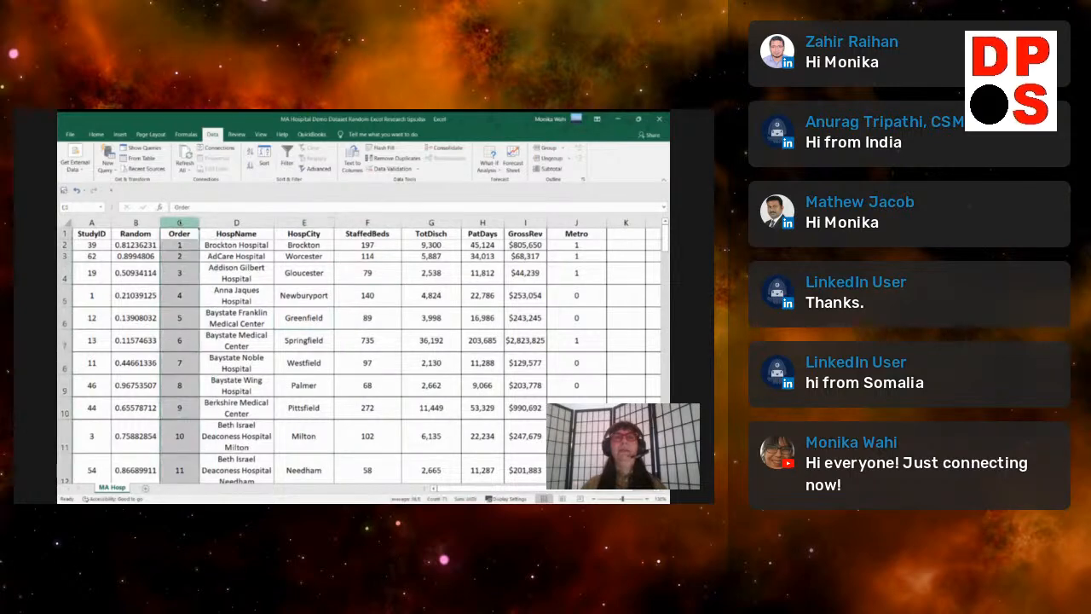
left_click(184, 246)
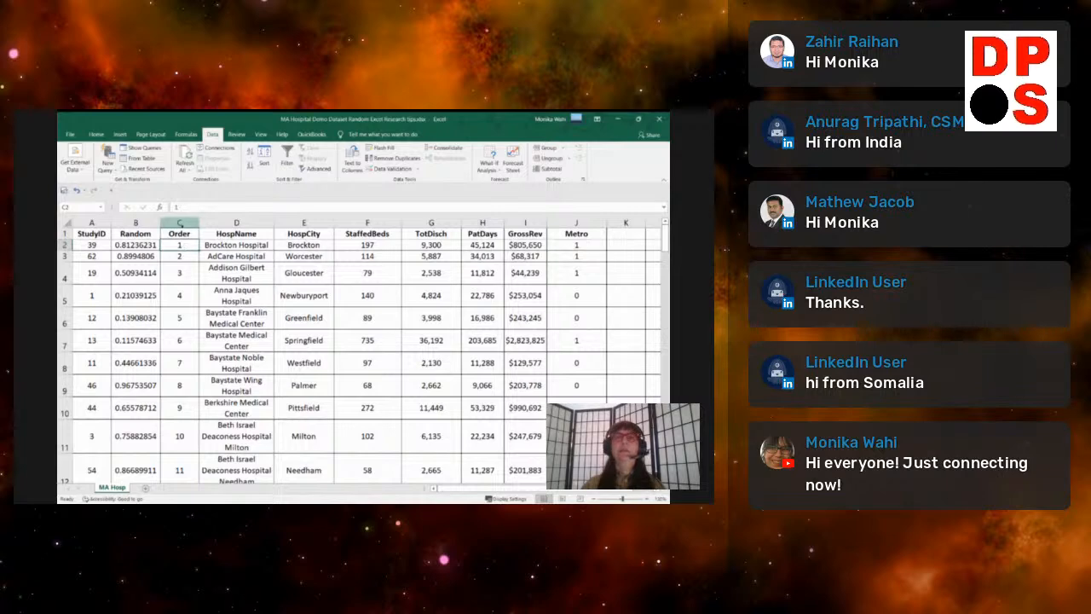
left_click(179, 222)
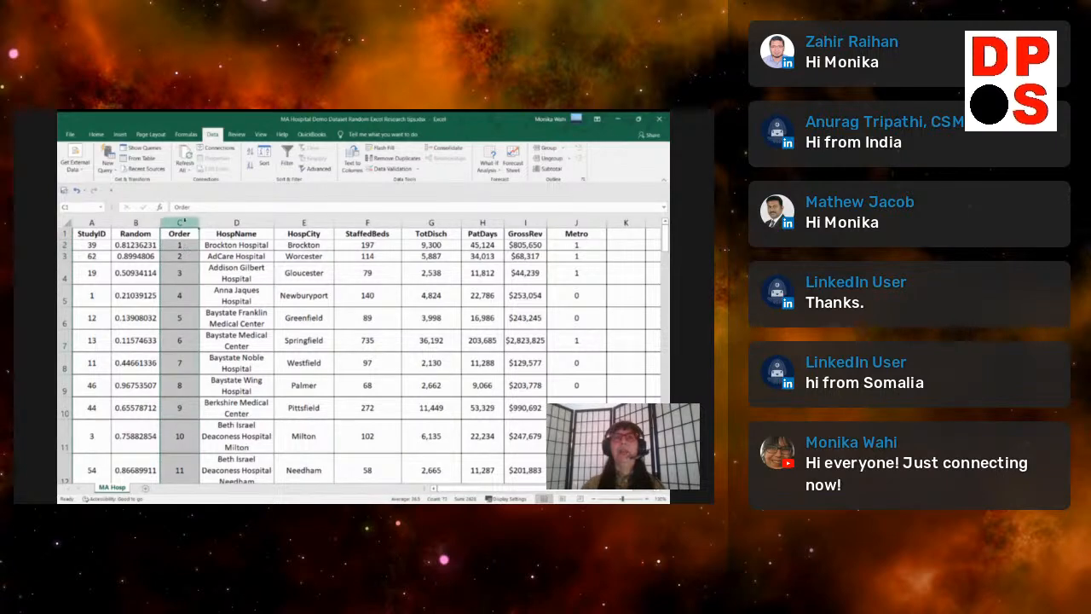
left_click(280, 275)
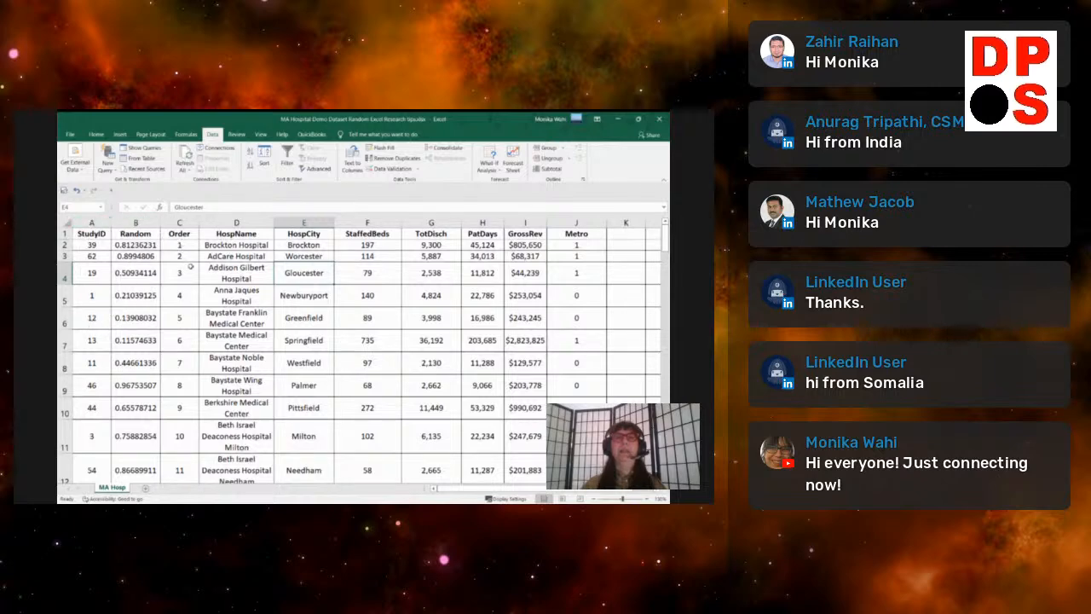
left_click(203, 256)
left_click(226, 244)
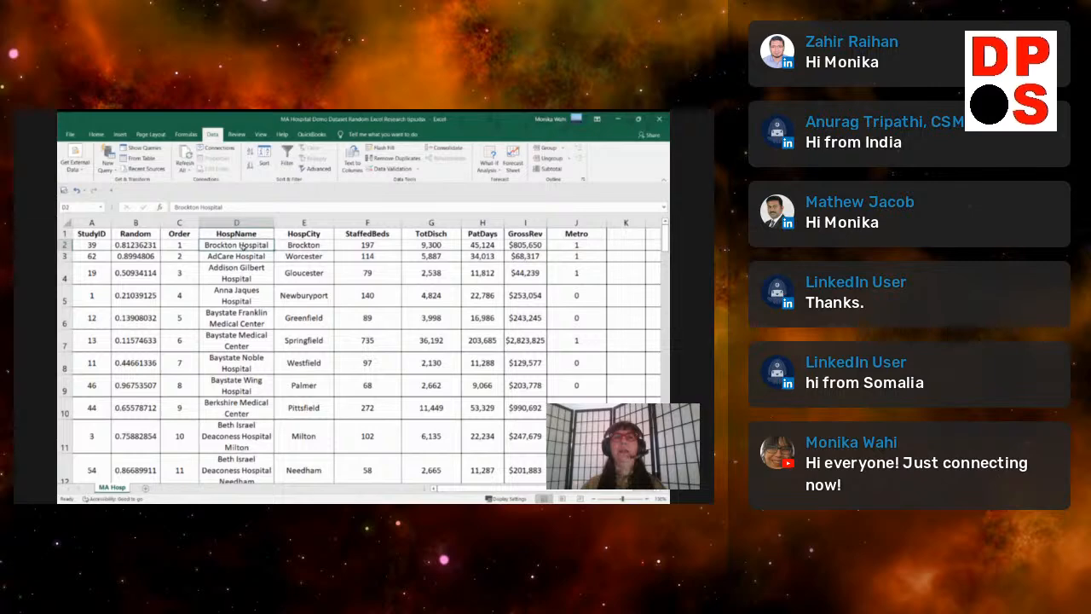
key("Home")
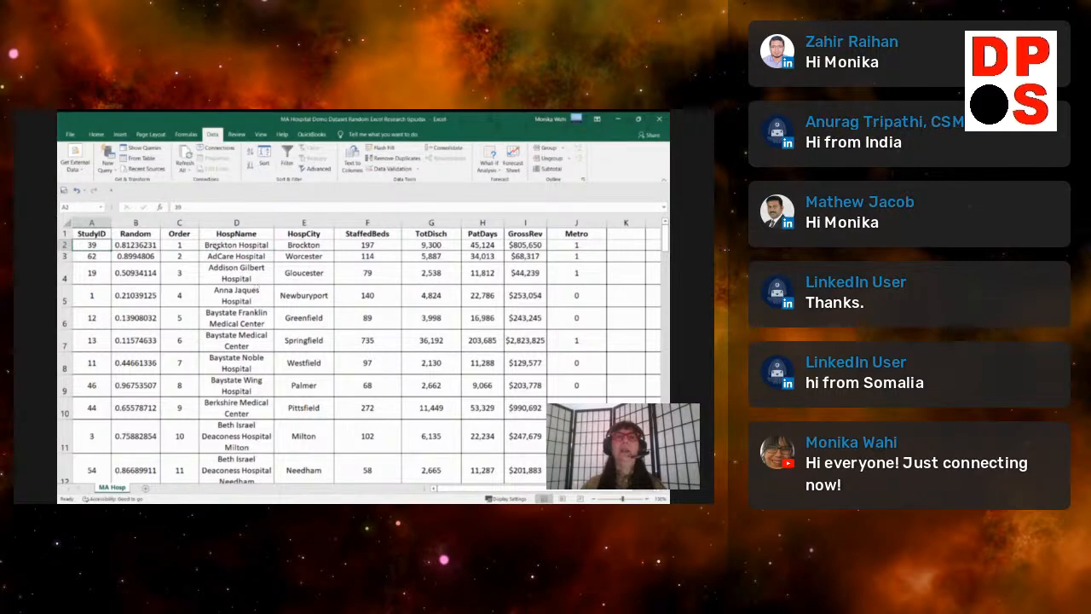
left_click(215, 255)
left_click(203, 271)
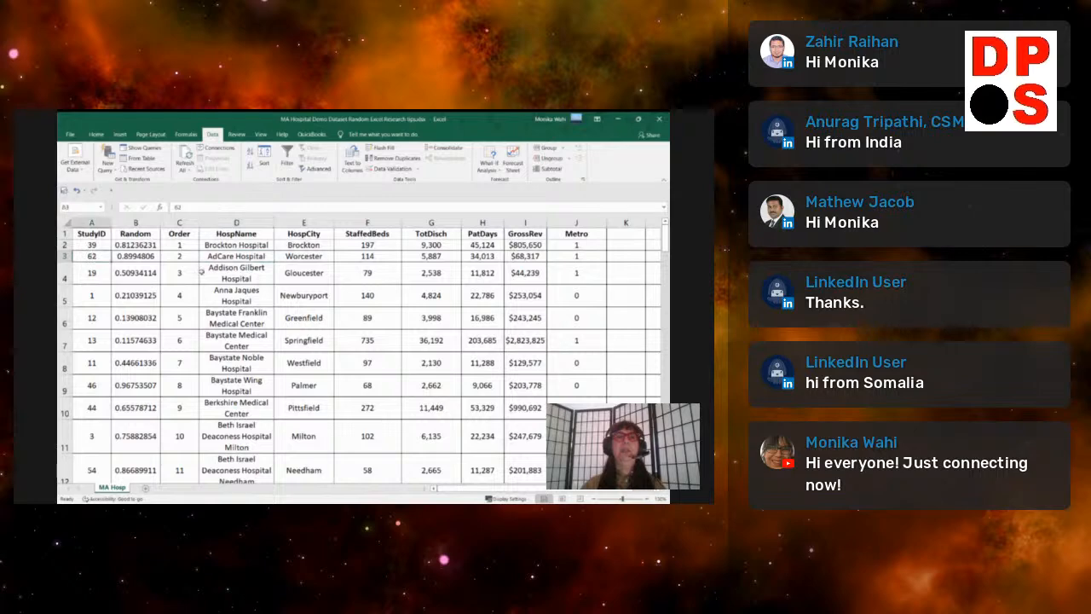
left_click(107, 280)
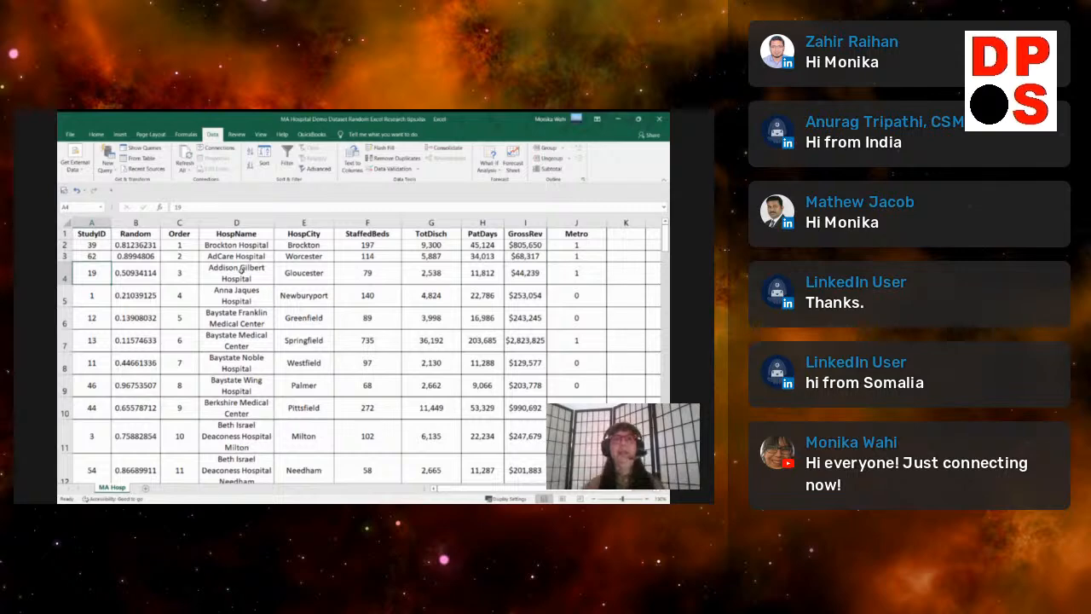
left_click(91, 246)
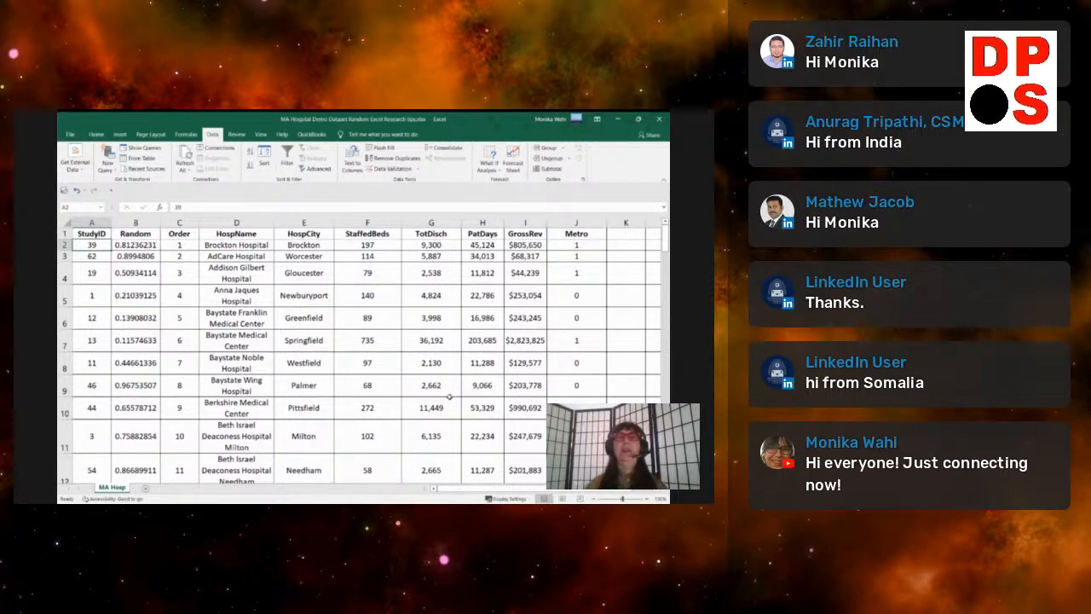
left_click(250, 246)
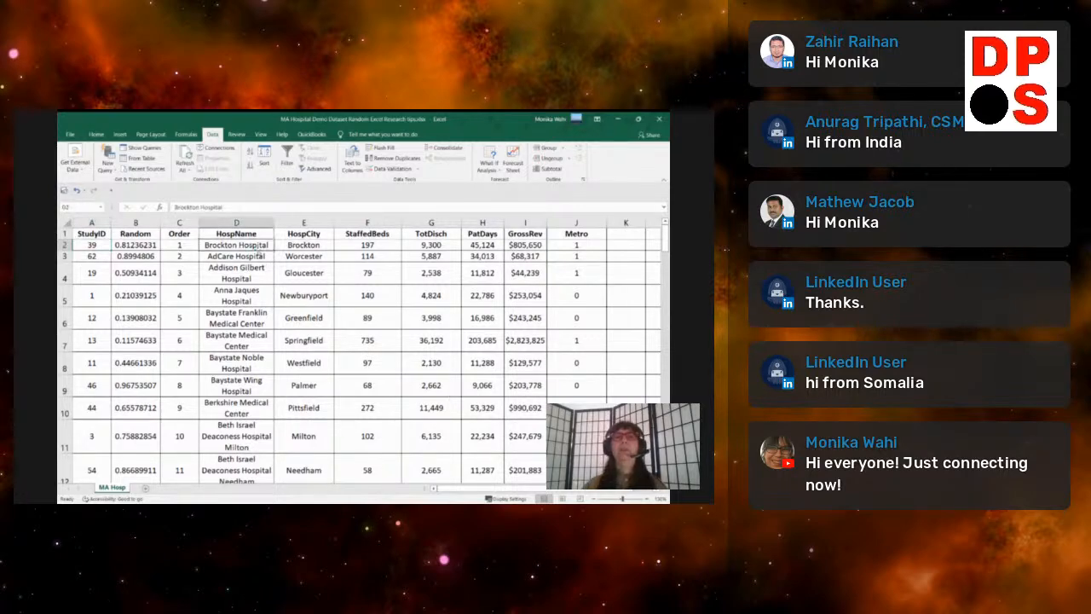
left_click(91, 246)
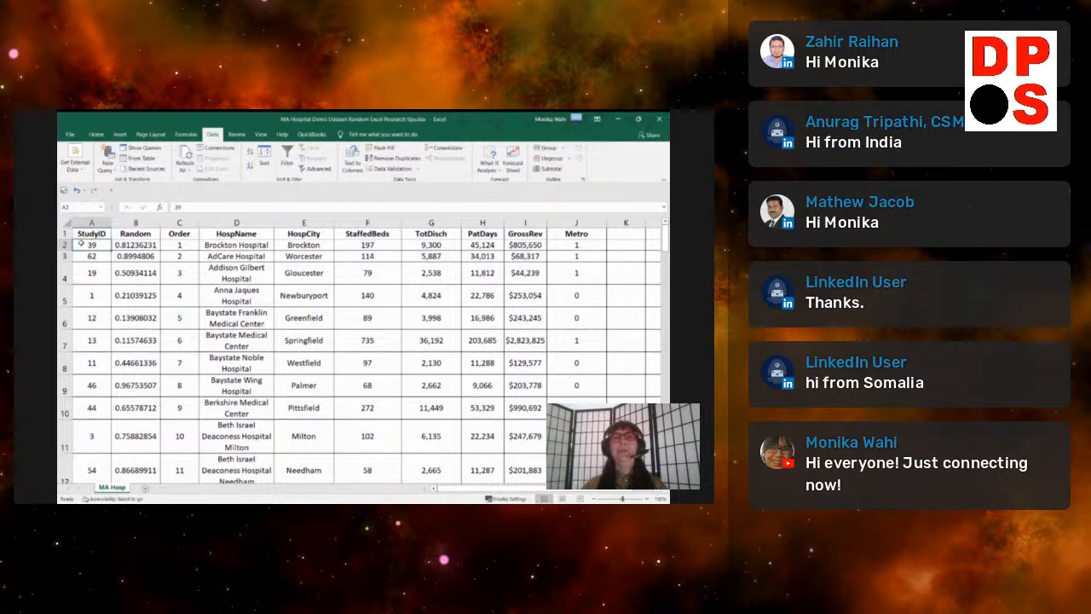
left_click(176, 246)
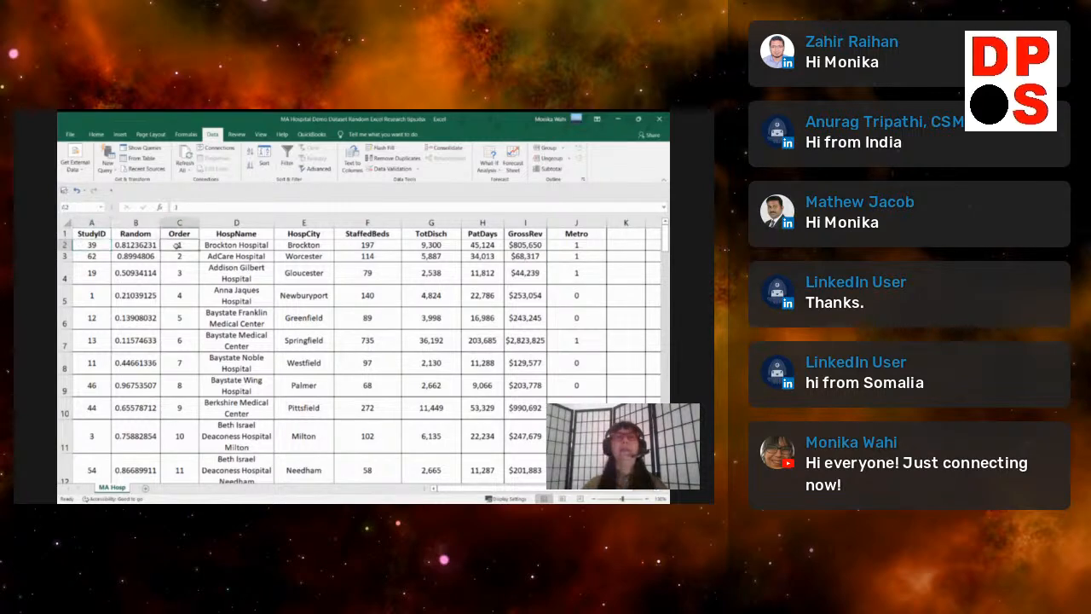